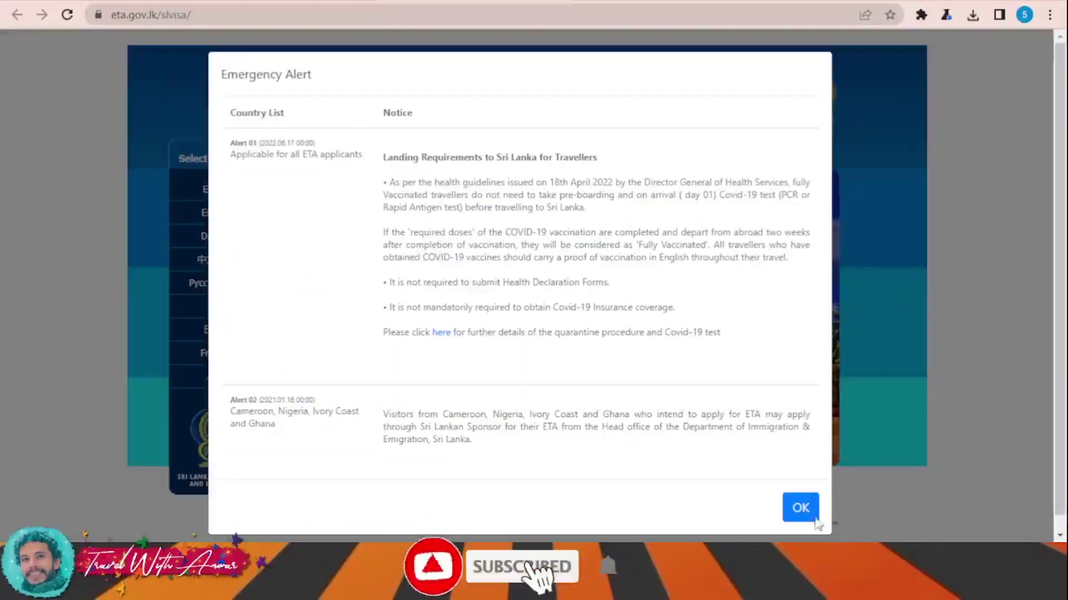
# Step: Dismiss the emergency alert and open the English version of the ETA site
pyautogui.click(800, 507)
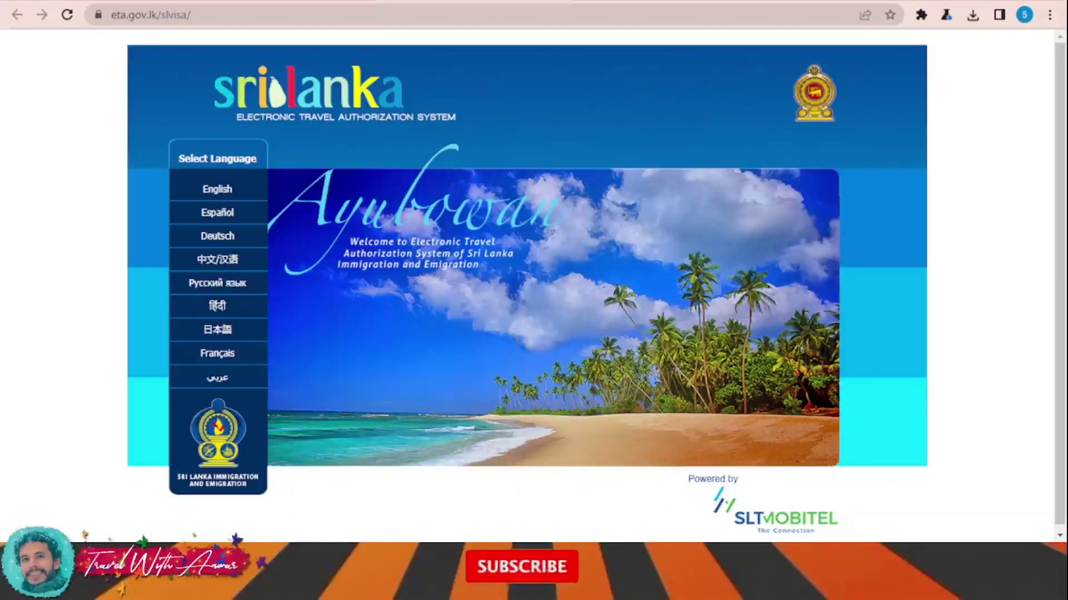
pyautogui.scroll(-1, 527, 254)
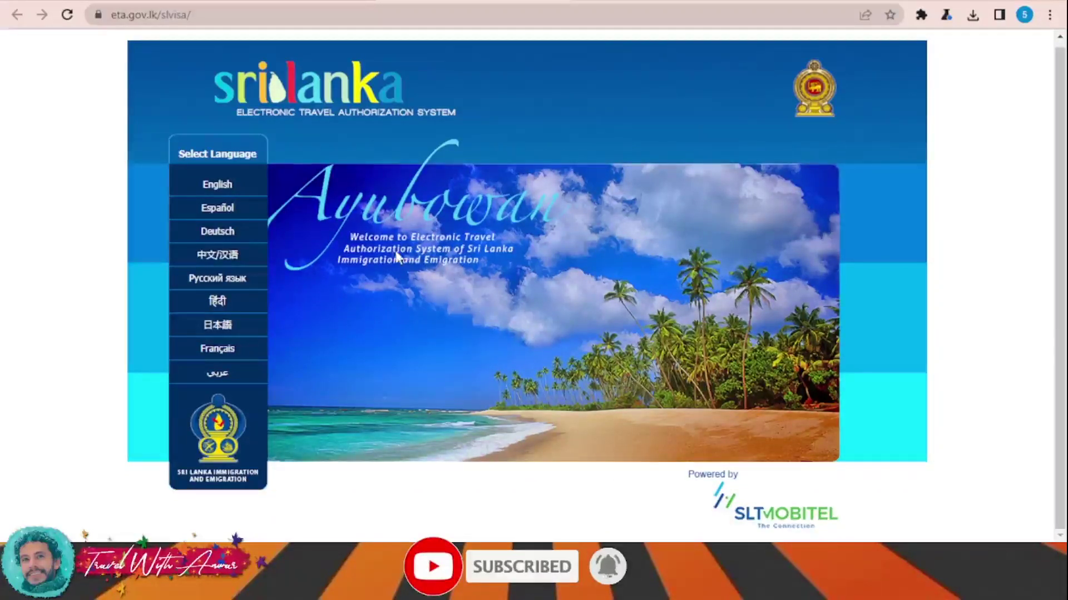
pyautogui.click(217, 185)
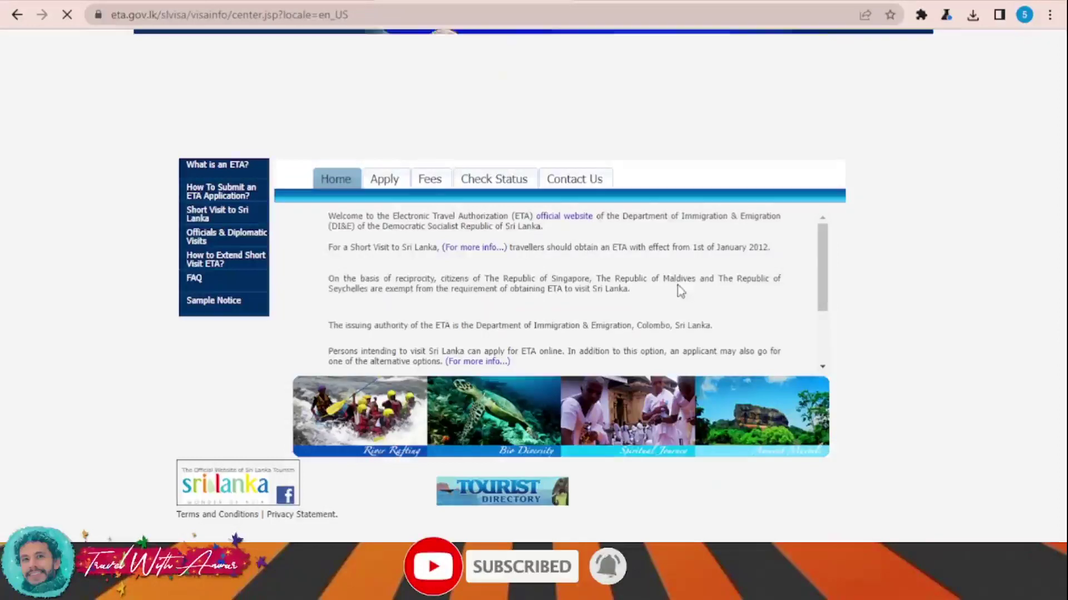
# Step: Begin an ETA application from the information page and agree to its terms and conditions
pyautogui.scroll(-3, 680, 290)
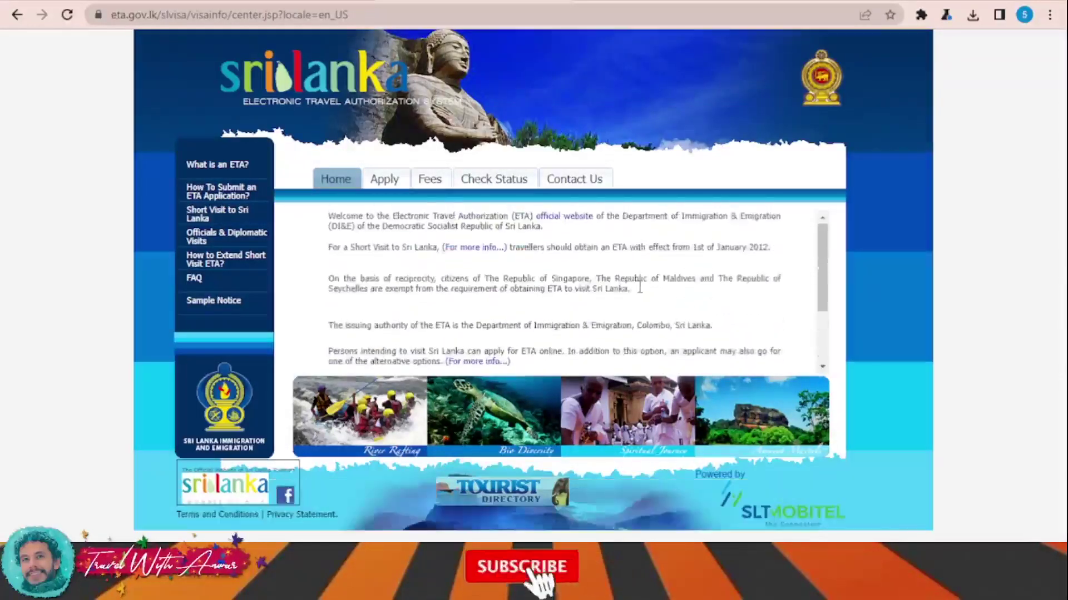
pyautogui.scroll(-3, 470, 240)
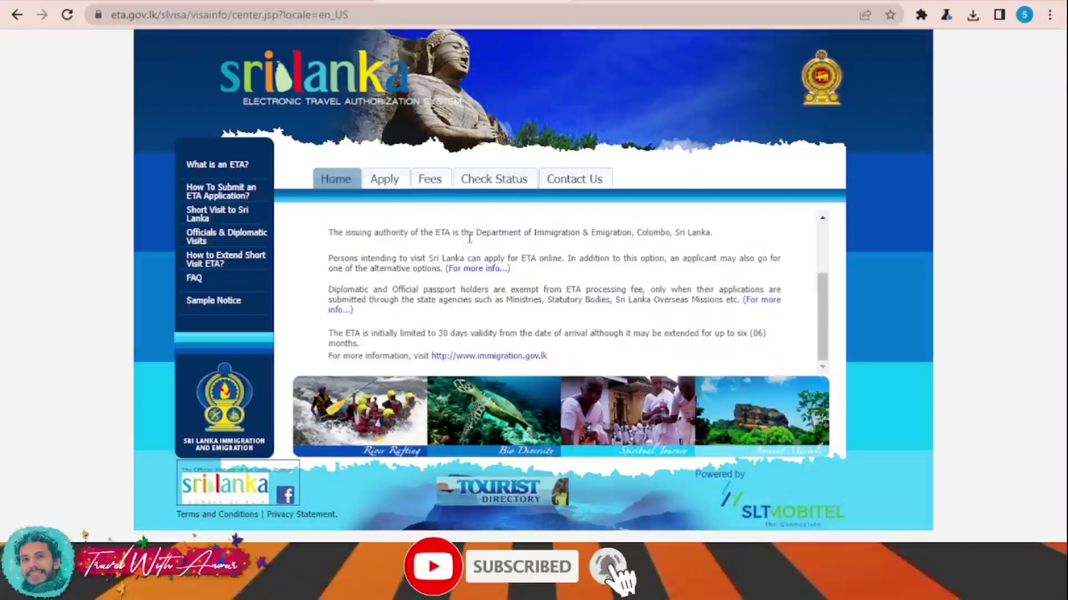
pyautogui.click(384, 184)
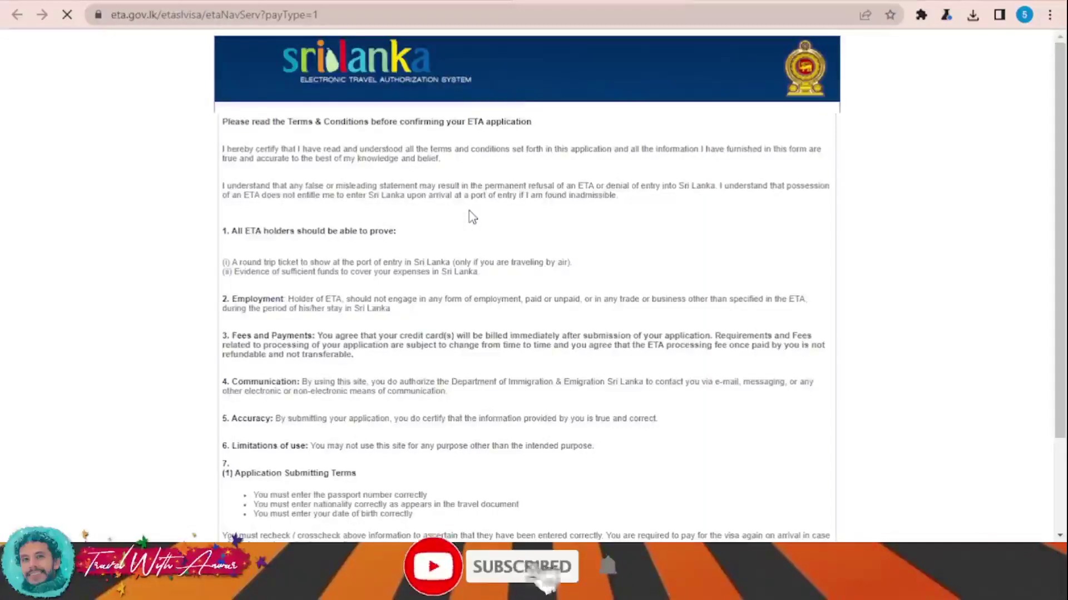
pyautogui.scroll(-2, 471, 217)
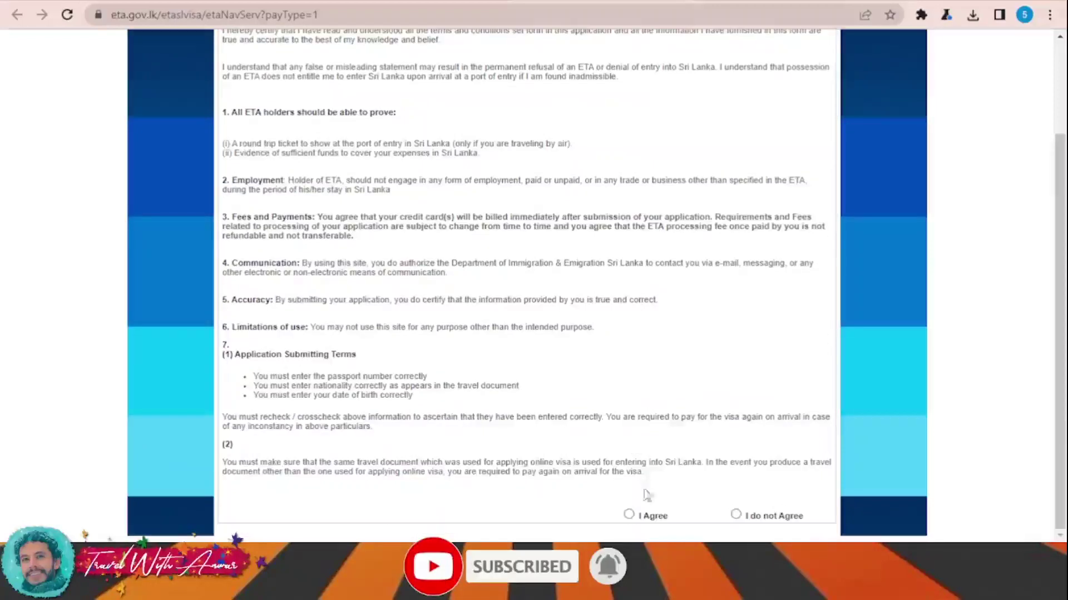
pyautogui.click(629, 514)
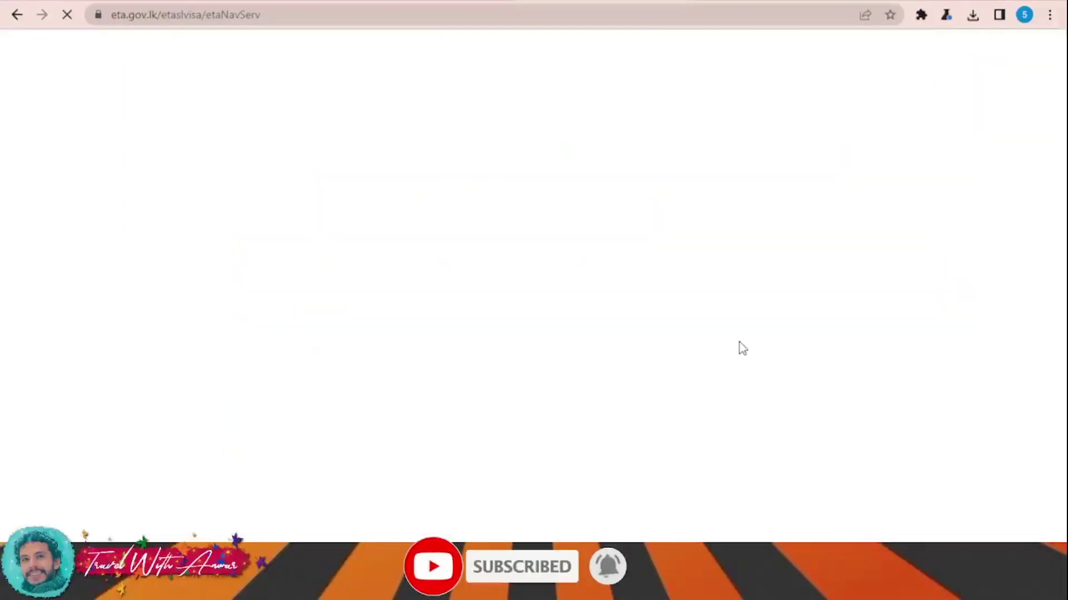
# Step: Enter the applicant's surname and given names in the individual tourist application form
pyautogui.scroll(-7, 745, 349)
pyautogui.scroll(-8, 773, 348)
pyautogui.scroll(15, 772, 348)
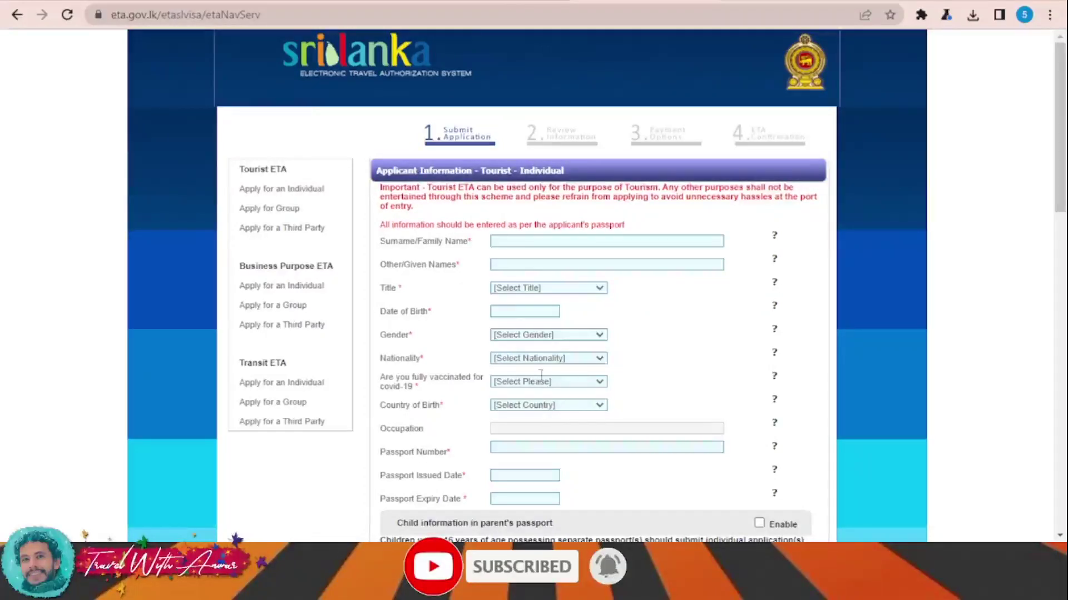
pyautogui.click(536, 241)
pyautogui.write('A')
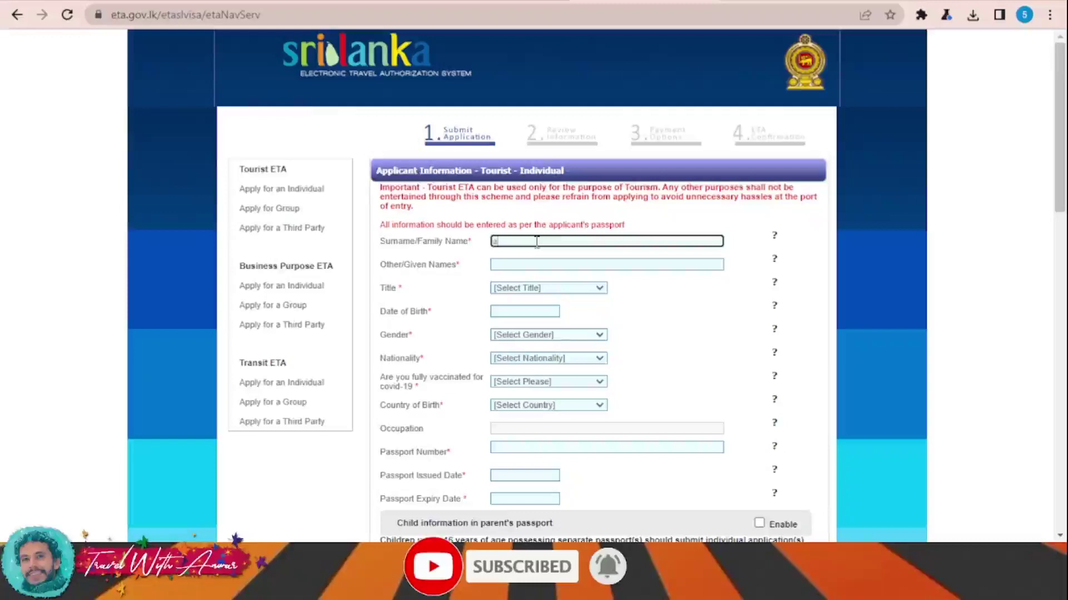
pyautogui.write('A')
pyautogui.click(518, 265)
pyautogui.write('AA')
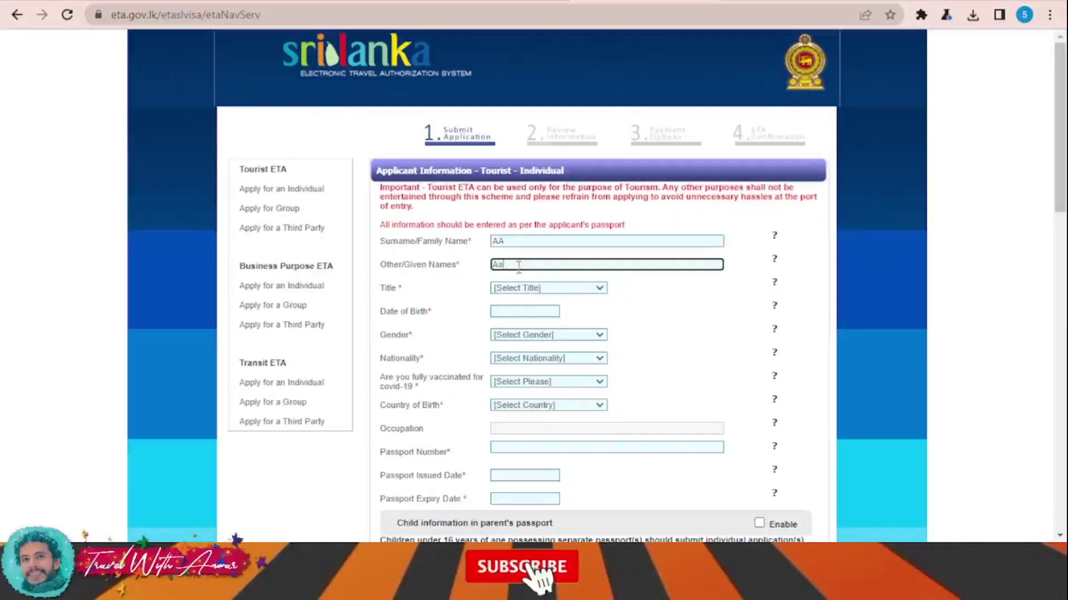
# Step: Set the applicant's title to MR and fill in the date of birth
pyautogui.click(529, 300)
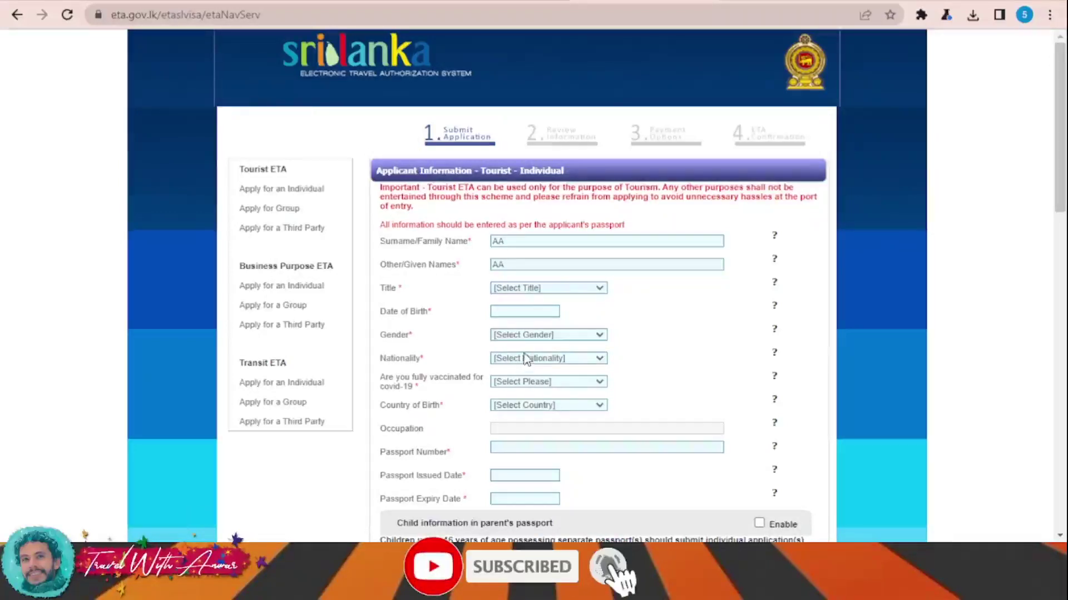
pyautogui.press('Down')
pyautogui.click(517, 312)
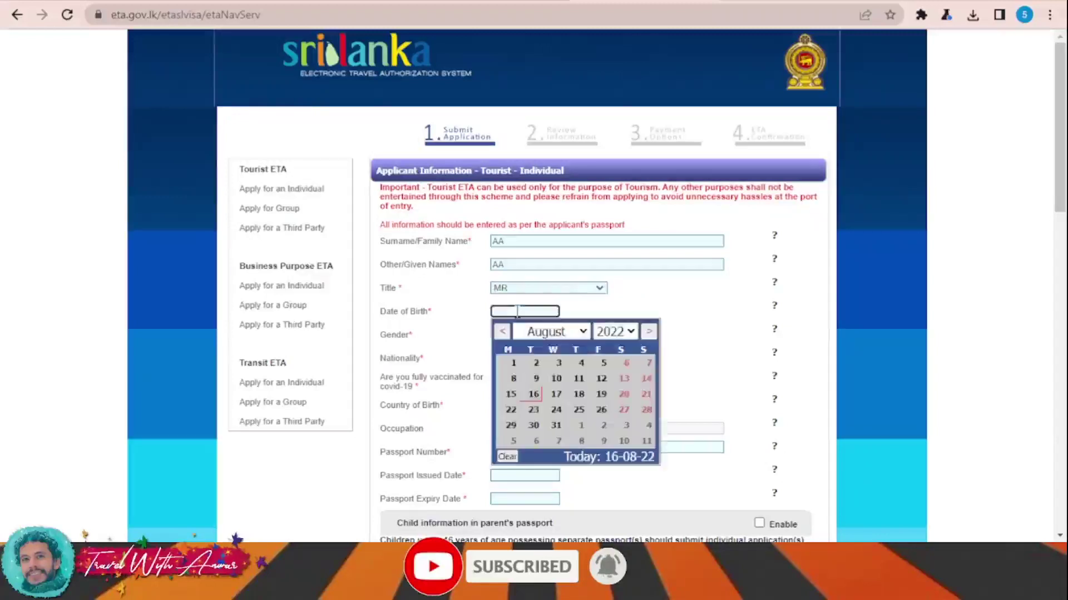
pyautogui.click(621, 334)
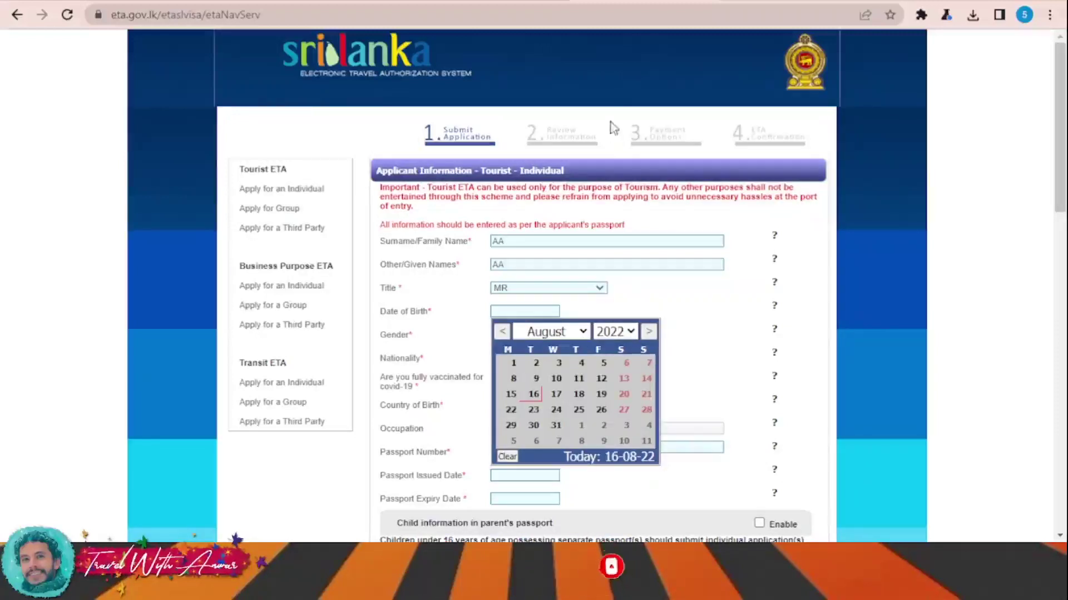
pyautogui.click(615, 66)
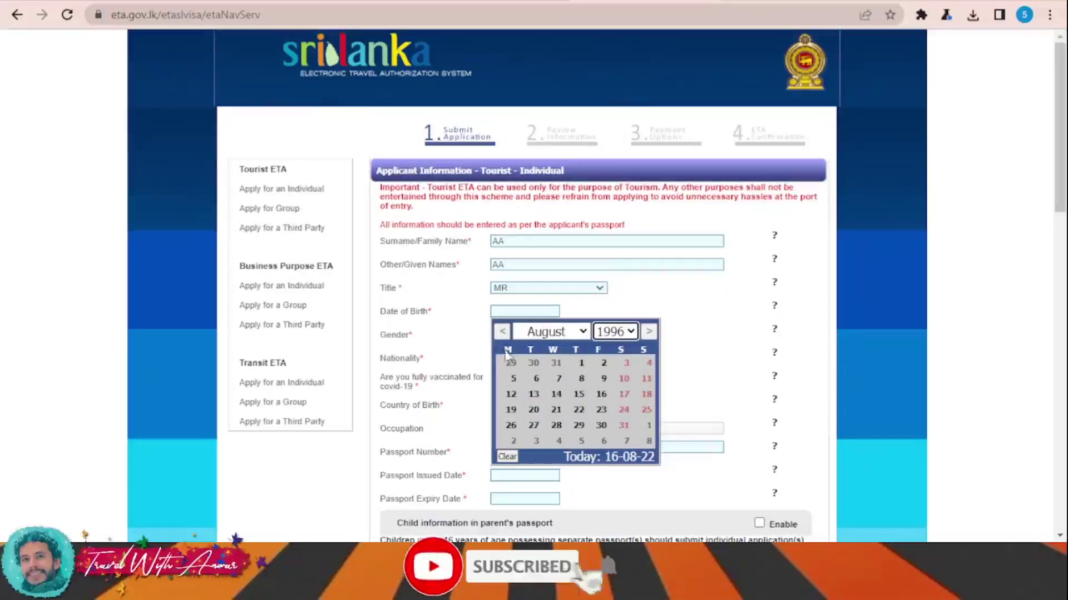
pyautogui.click(582, 364)
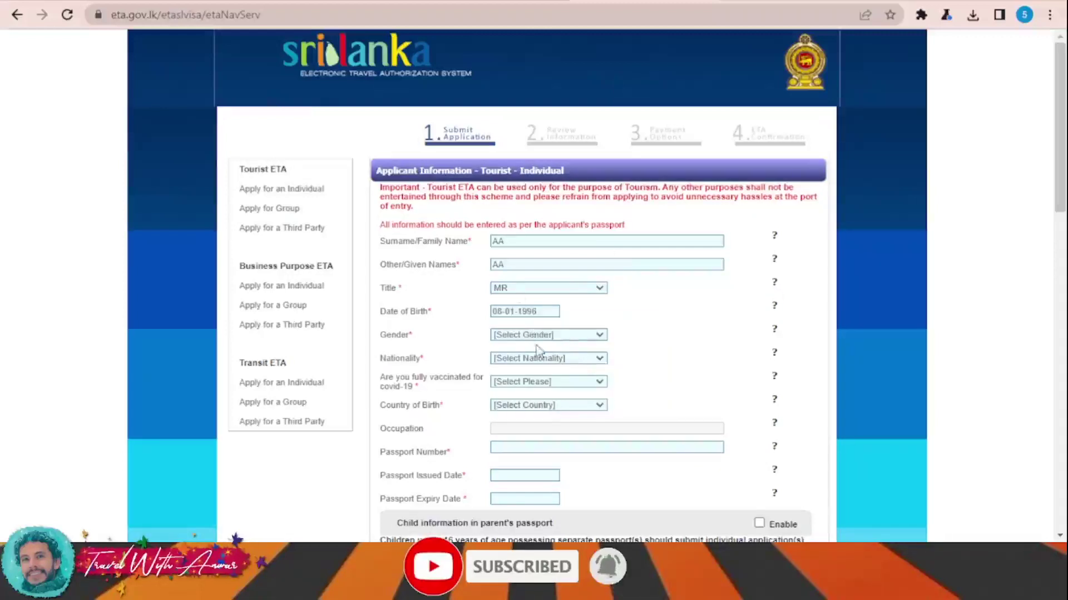
# Step: Set the applicant's gender to Male and nationality to INDIA (IND)
pyautogui.click(544, 359)
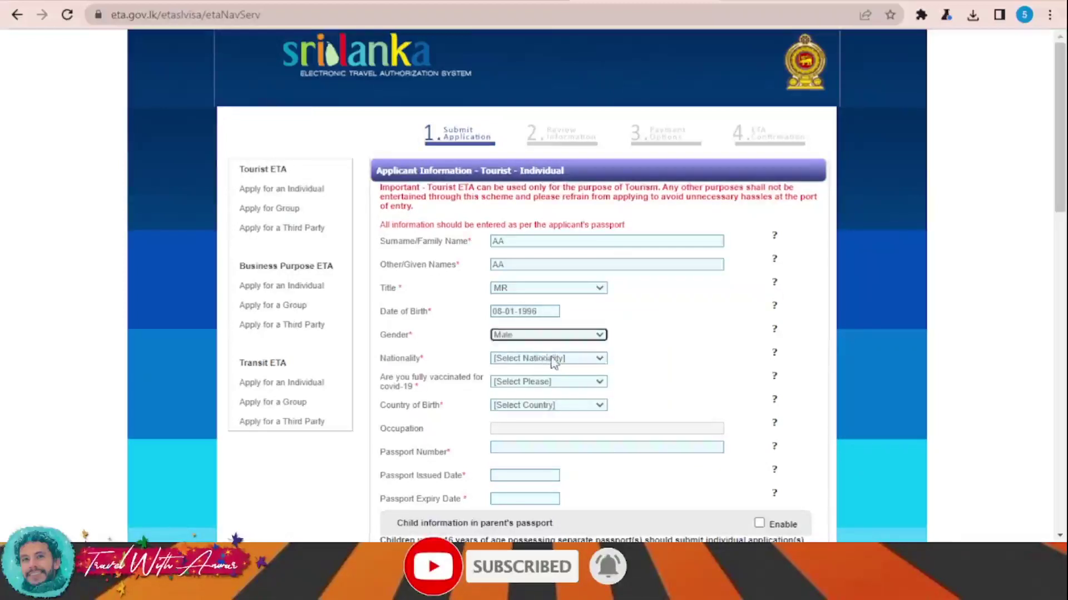
pyautogui.press('Tab')
pyautogui.press('i')
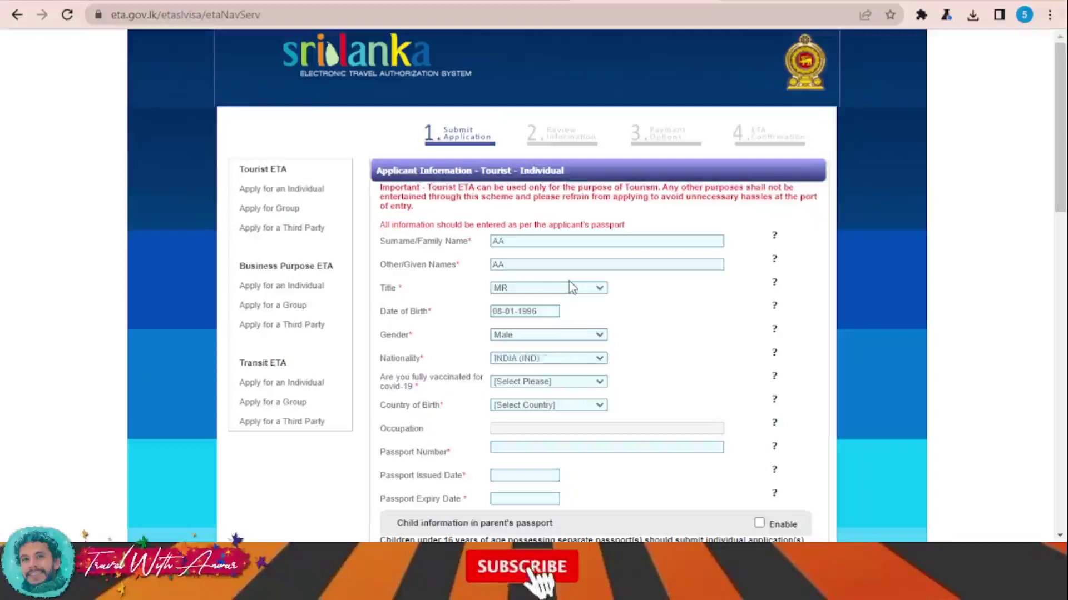
pyautogui.press('n')
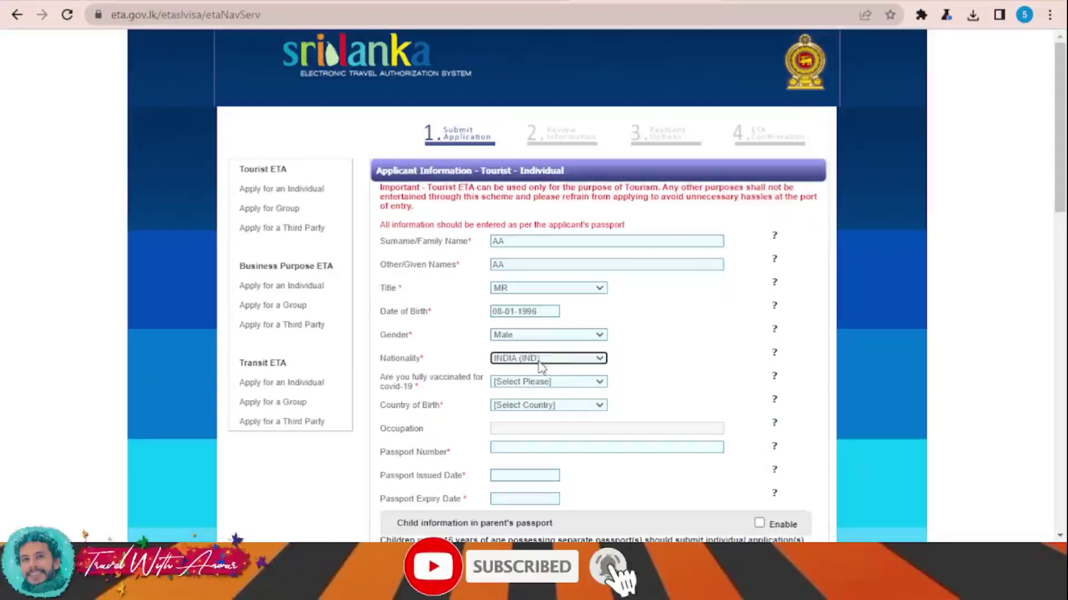
# Step: Declare the applicant fully vaccinated for covid-19 with Yes and set the country of birth to INDIA (IND)
pyautogui.scroll(-2, 644, 374)
pyautogui.click(527, 313)
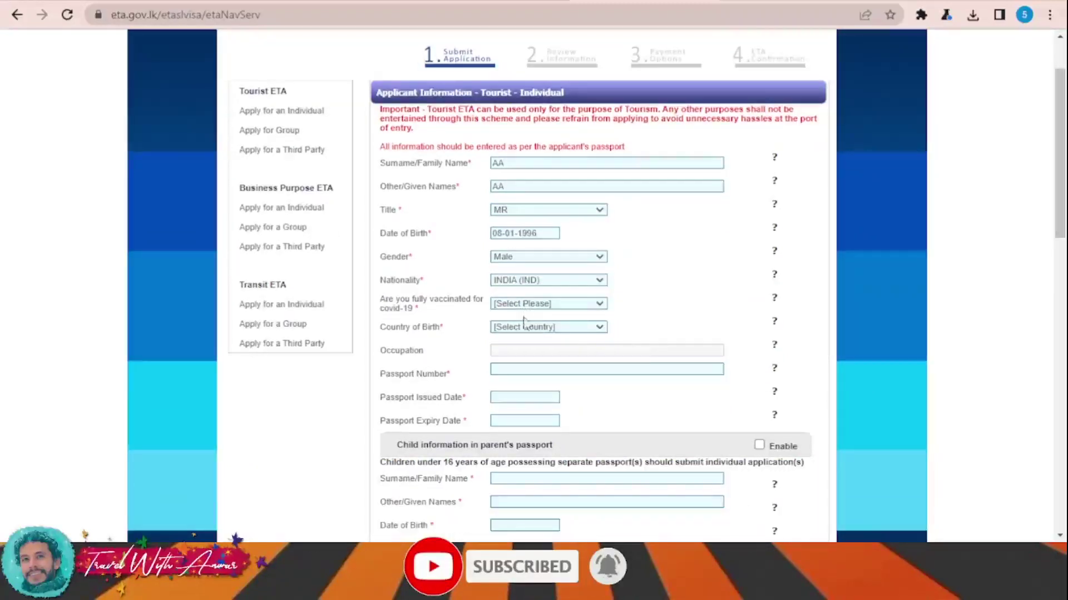
pyautogui.click(526, 327)
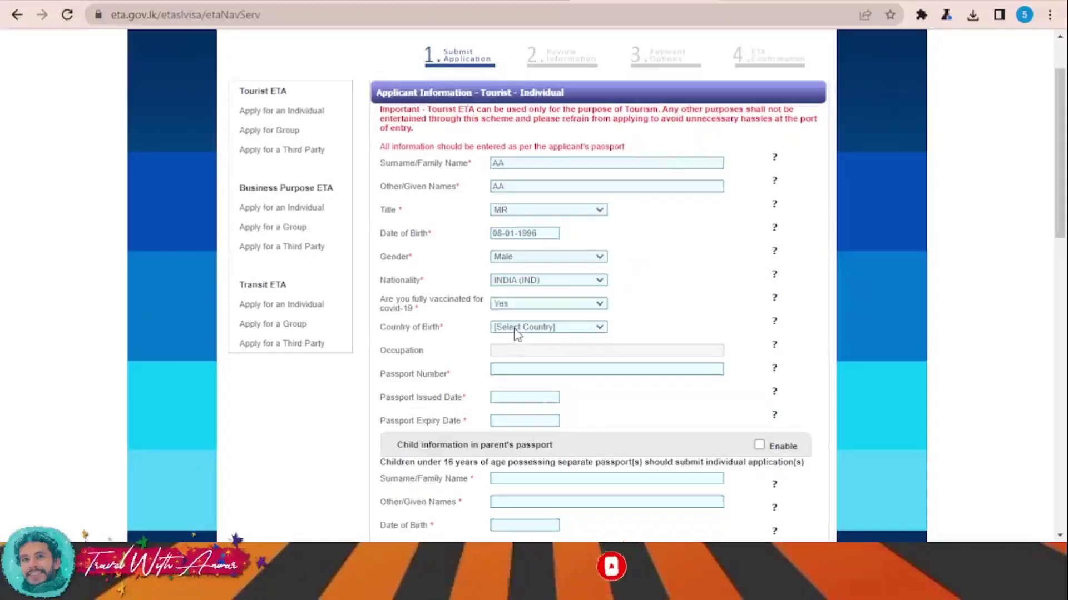
pyautogui.click(560, 326)
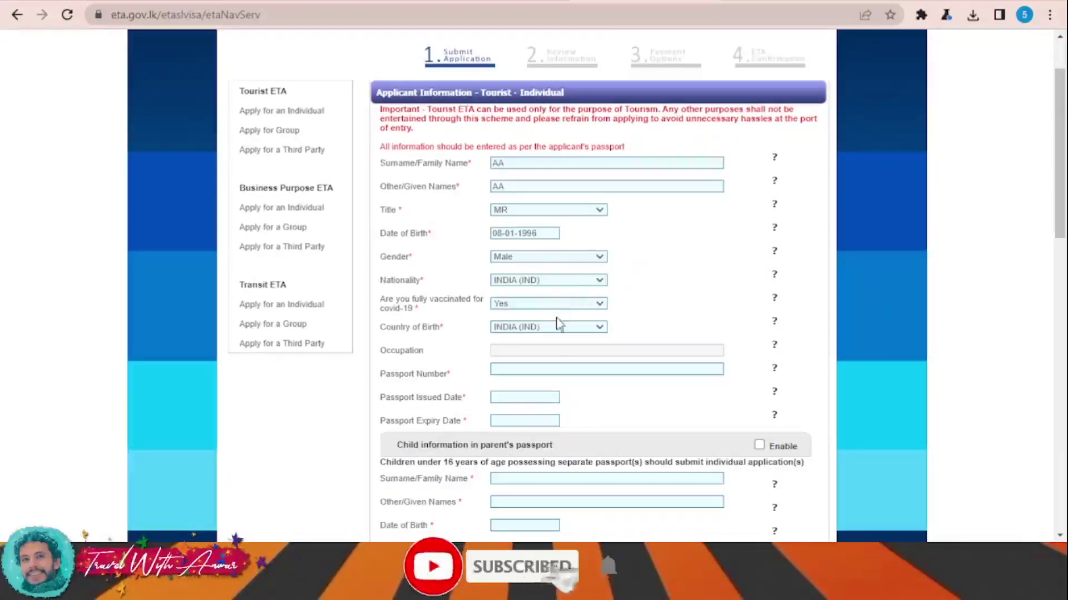
# Step: Enter AAA as the applicant's occupation and fill in the passport number
pyautogui.scroll(-1, 556, 323)
pyautogui.click(514, 273)
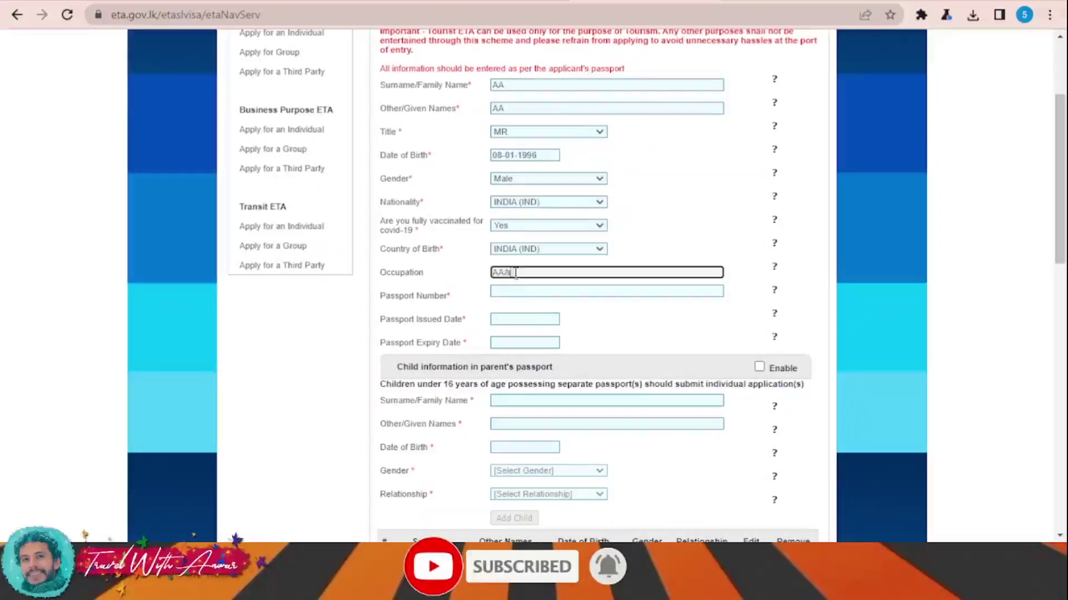
pyautogui.click(531, 292)
pyautogui.write('123456')
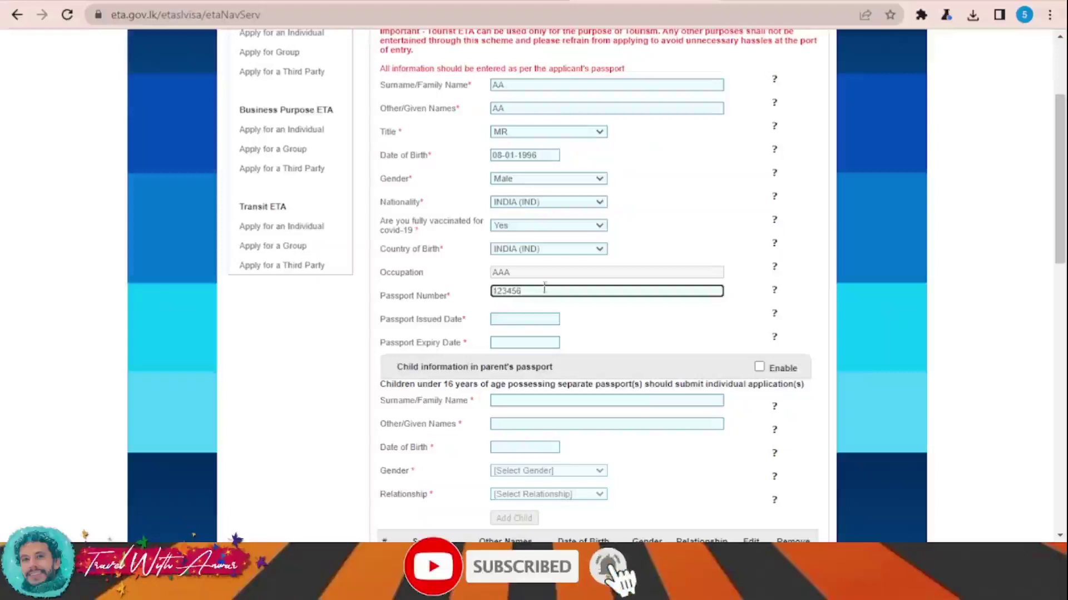
# Step: Set the passport issued date to 08-01-2022 and the passport expiry date to 08-01-2030
pyautogui.click(544, 318)
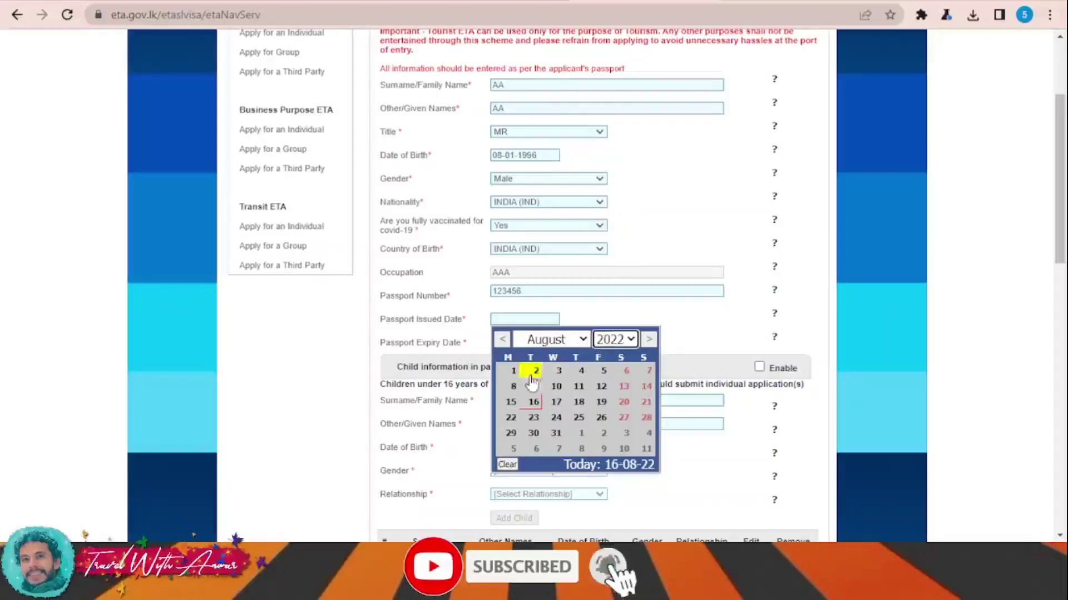
pyautogui.click(510, 371)
pyautogui.click(516, 340)
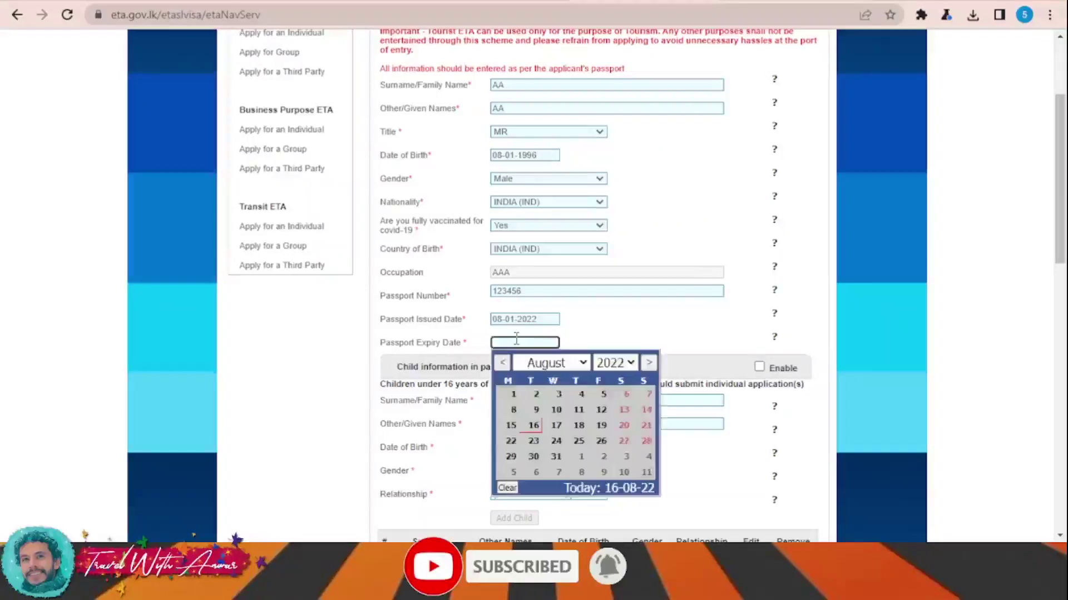
pyautogui.click(628, 367)
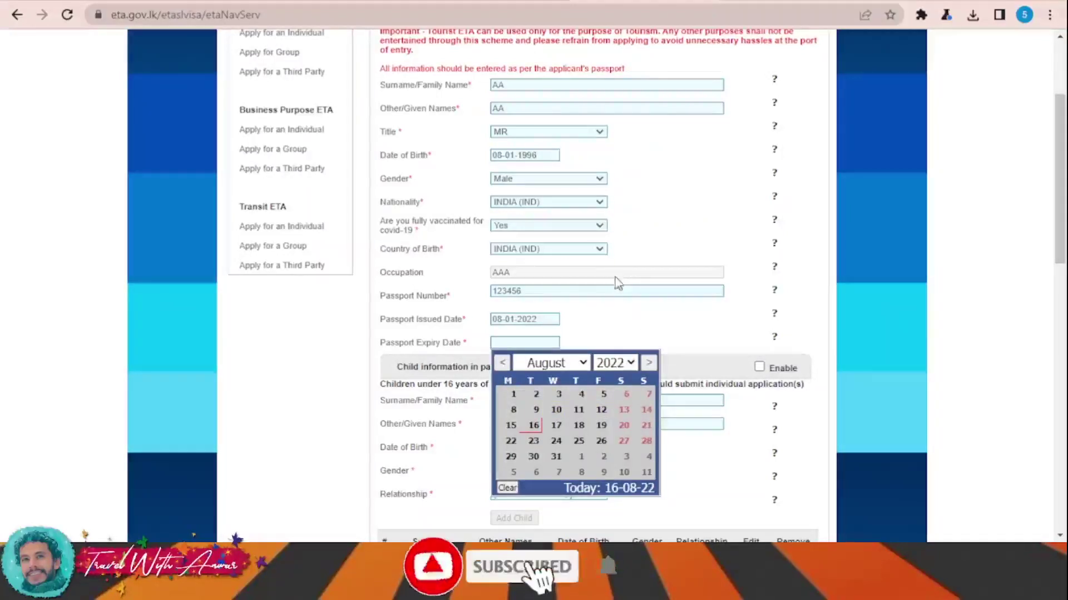
pyautogui.click(617, 318)
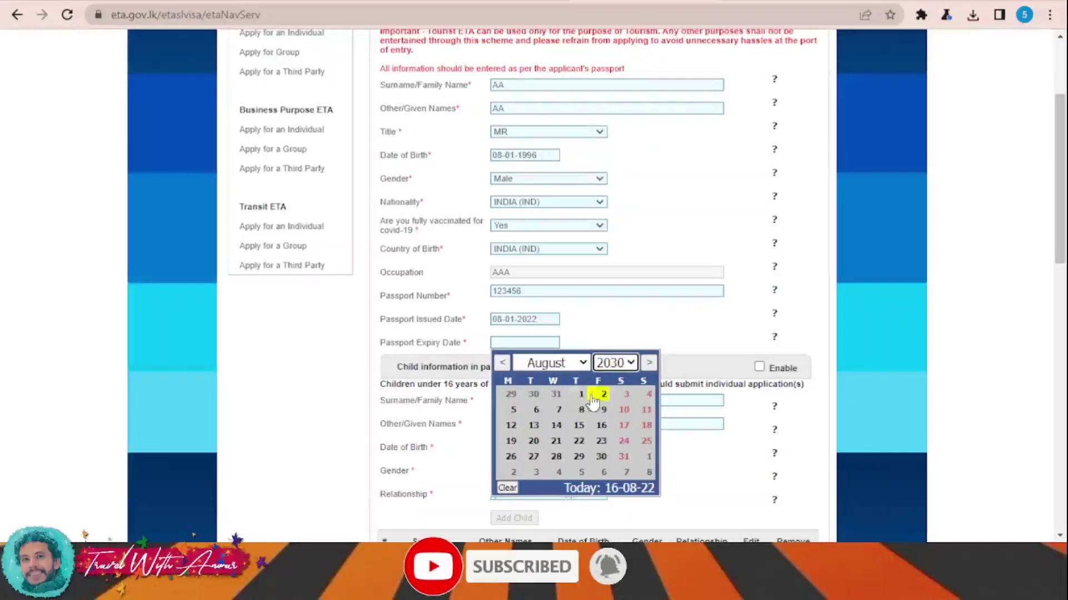
pyautogui.click(581, 396)
# Step: In the travel information, set the country visited in the last 14 days to INDIA (IND) and the visa required days to 30
pyautogui.scroll(-2, 736, 358)
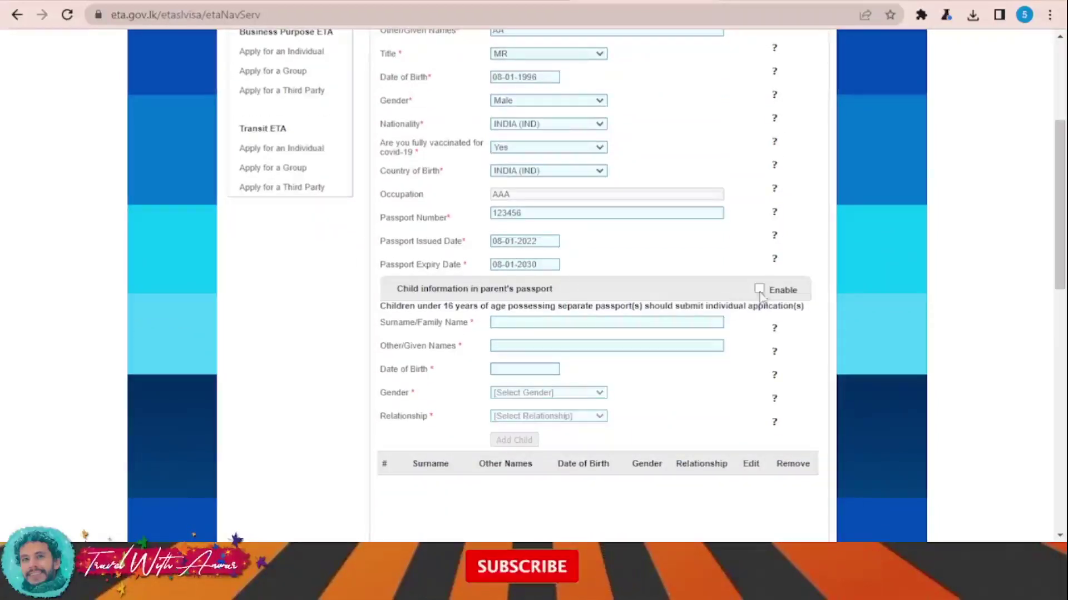
pyautogui.scroll(-2, 723, 287)
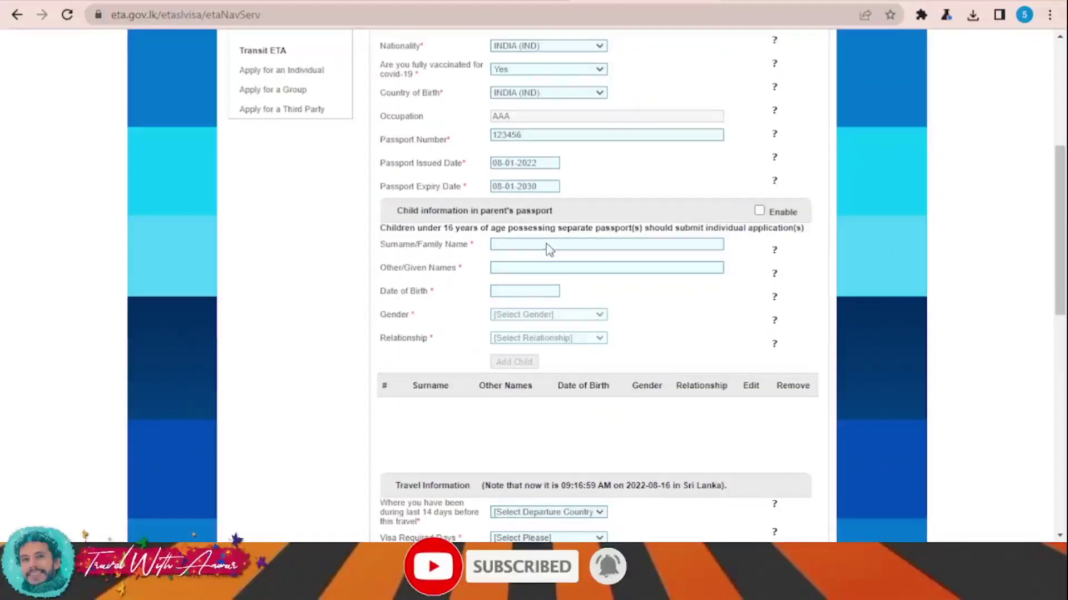
pyautogui.scroll(-2, 461, 245)
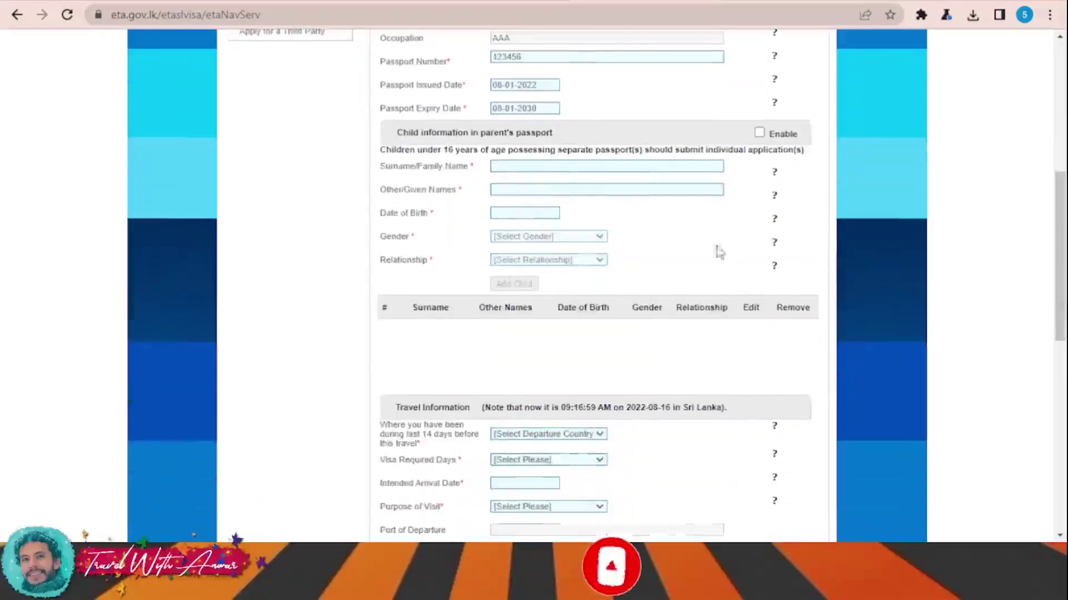
pyautogui.scroll(-4, 521, 176)
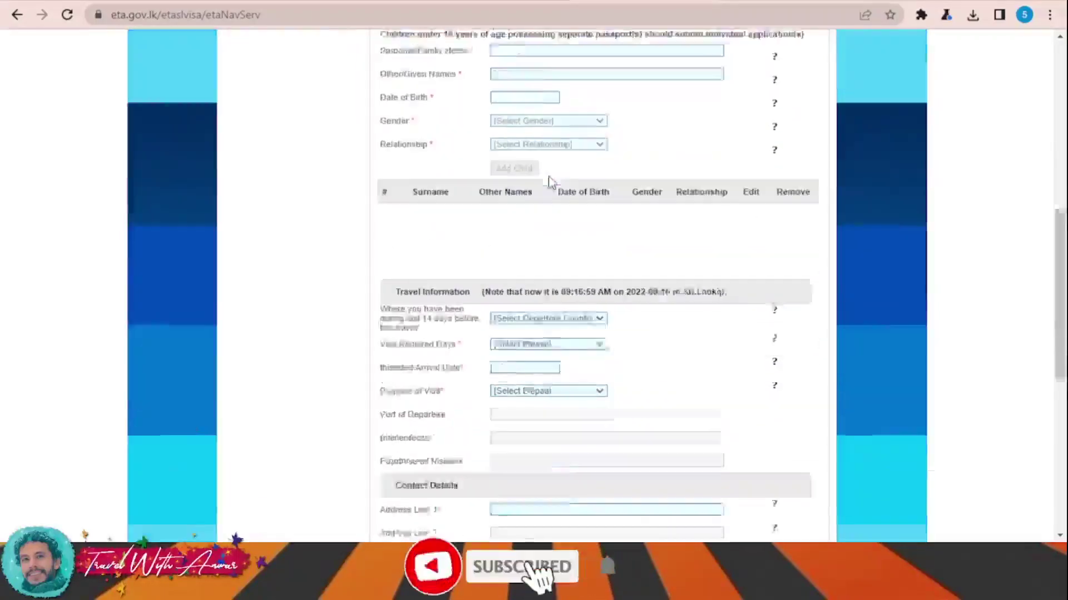
pyautogui.scroll(-2, 574, 243)
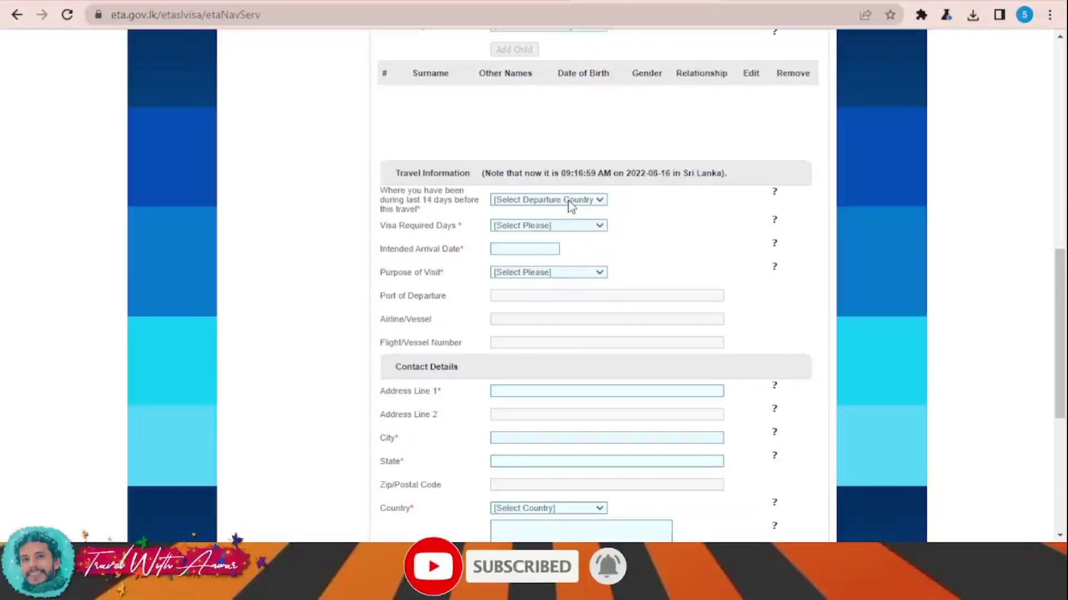
pyautogui.write('in')
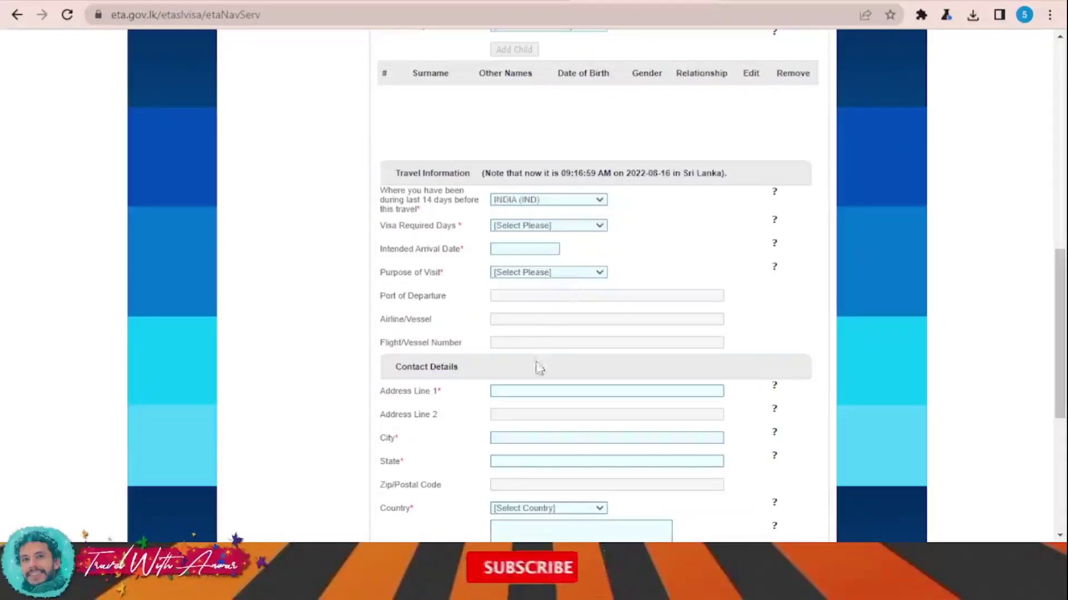
pyautogui.click(552, 233)
pyautogui.click(555, 254)
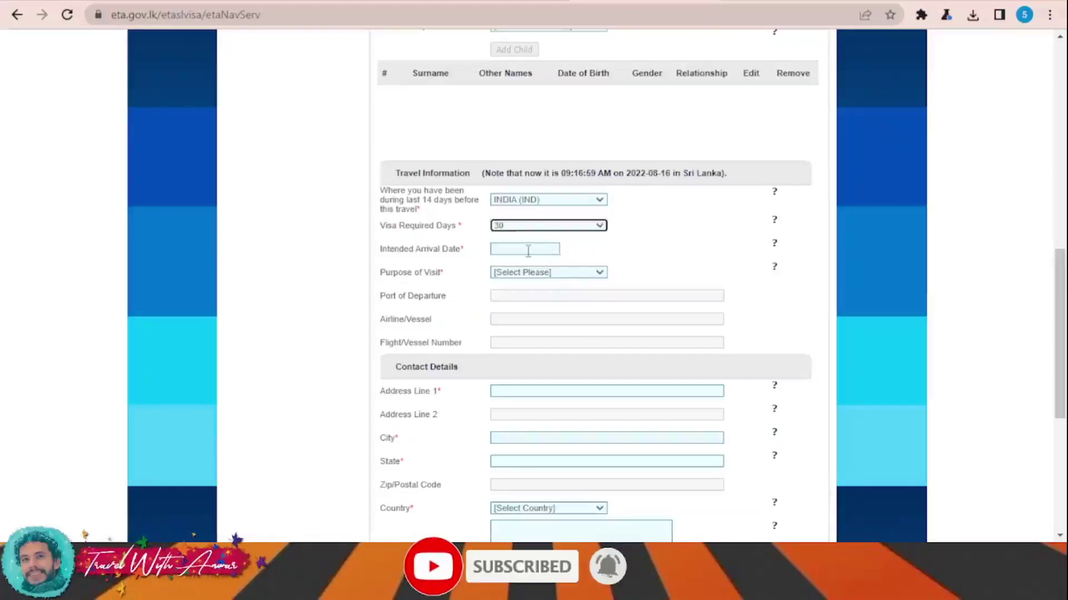
# Step: Set the intended arrival date to 10-01-2022 and the purpose of visit to Sightseeing or Holidaying
pyautogui.click(527, 250)
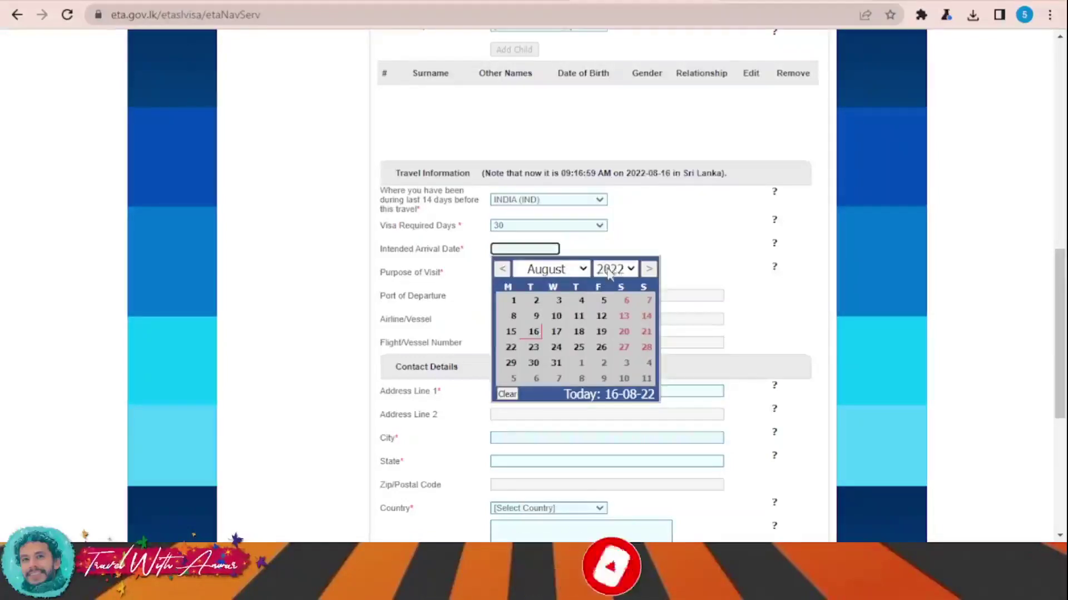
pyautogui.click(583, 271)
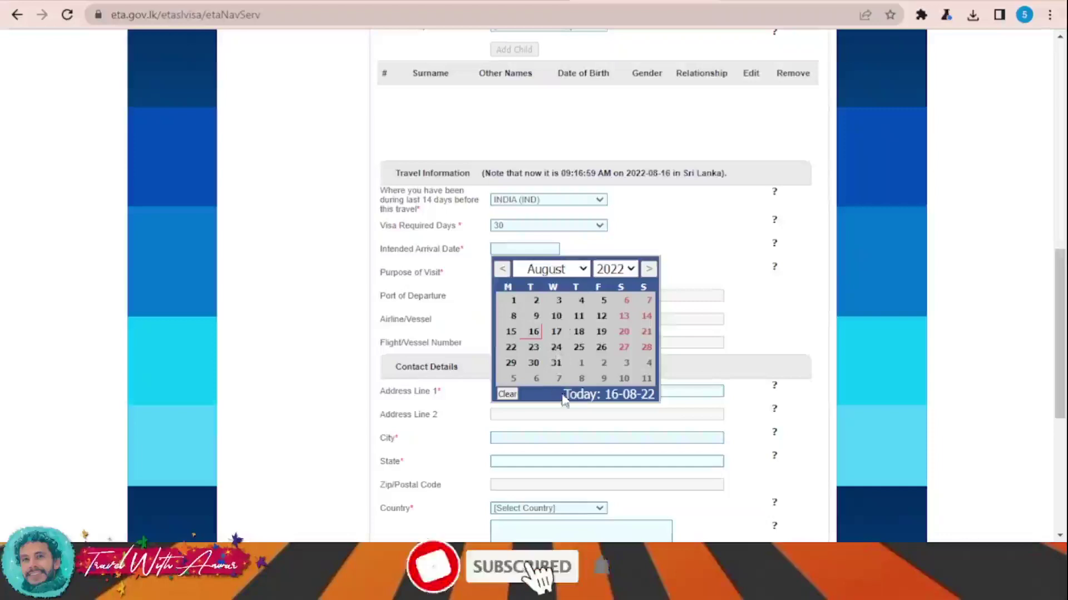
pyautogui.click(569, 430)
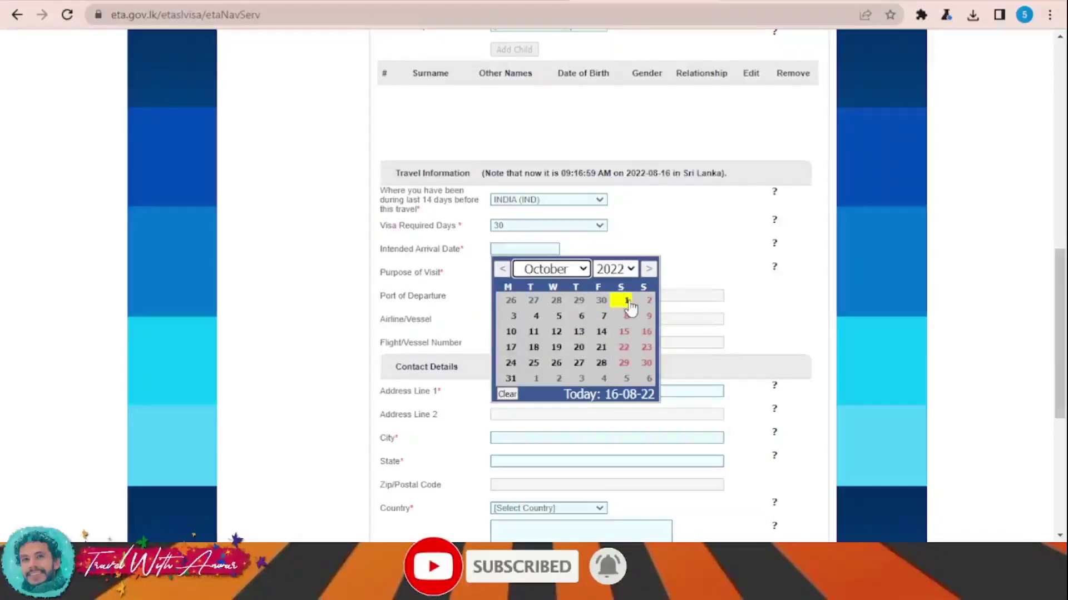
pyautogui.click(645, 300)
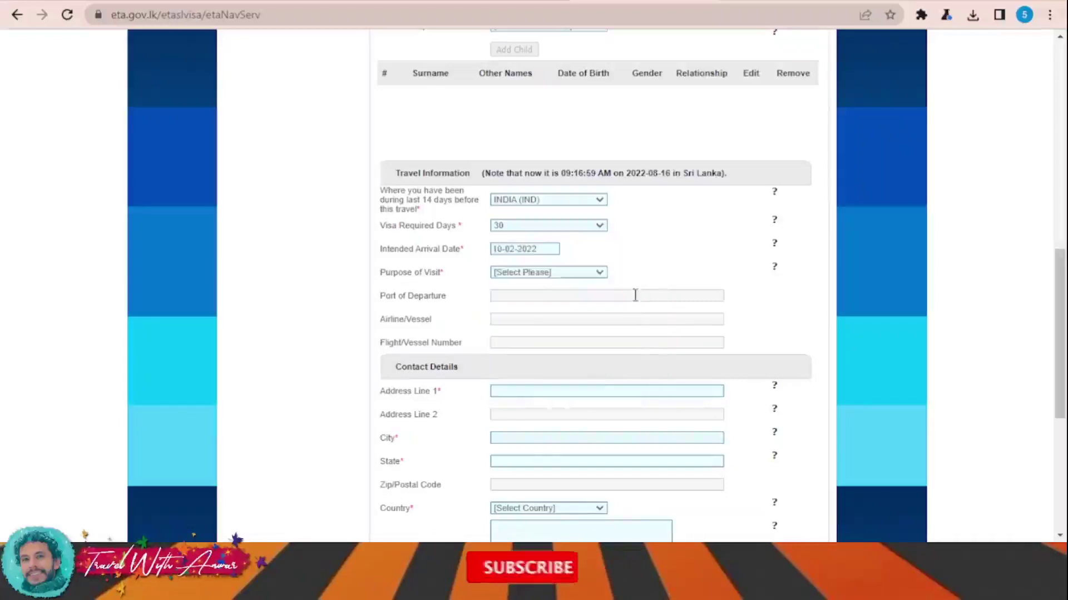
pyautogui.click(520, 248)
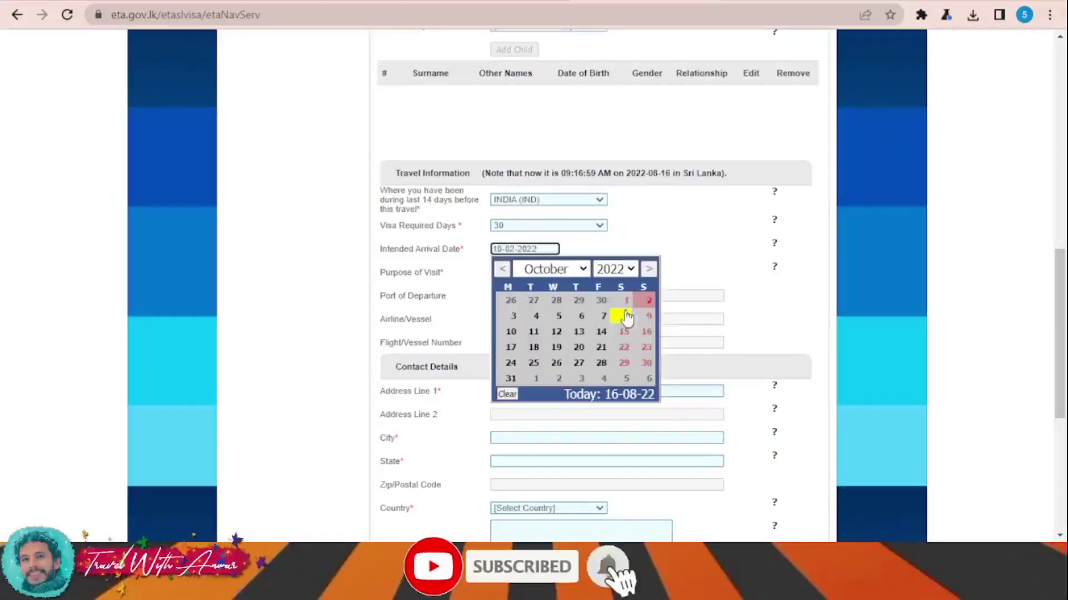
pyautogui.click(627, 301)
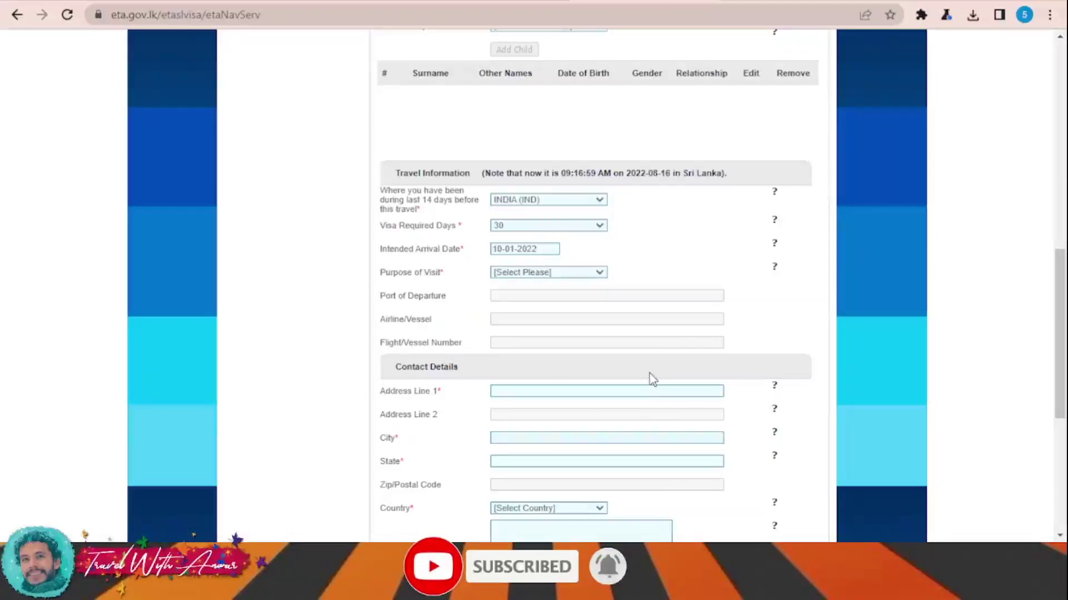
pyautogui.press('Down')
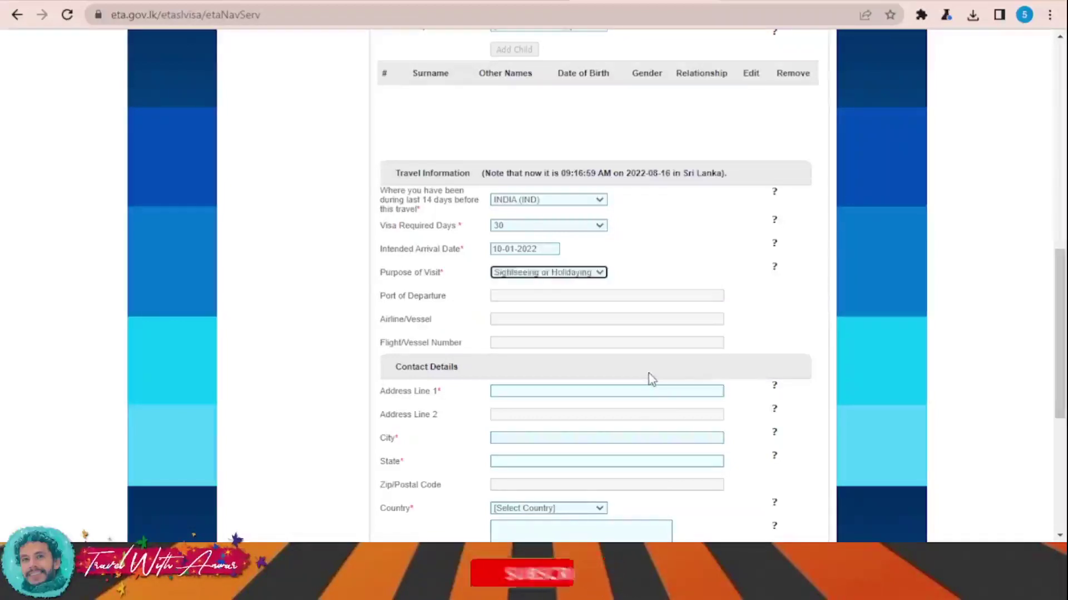
# Step: In the contact details, fill in address line 1, enter AA as both city and state, and set the country to INDIA (IND)
pyautogui.scroll(-2, 548, 301)
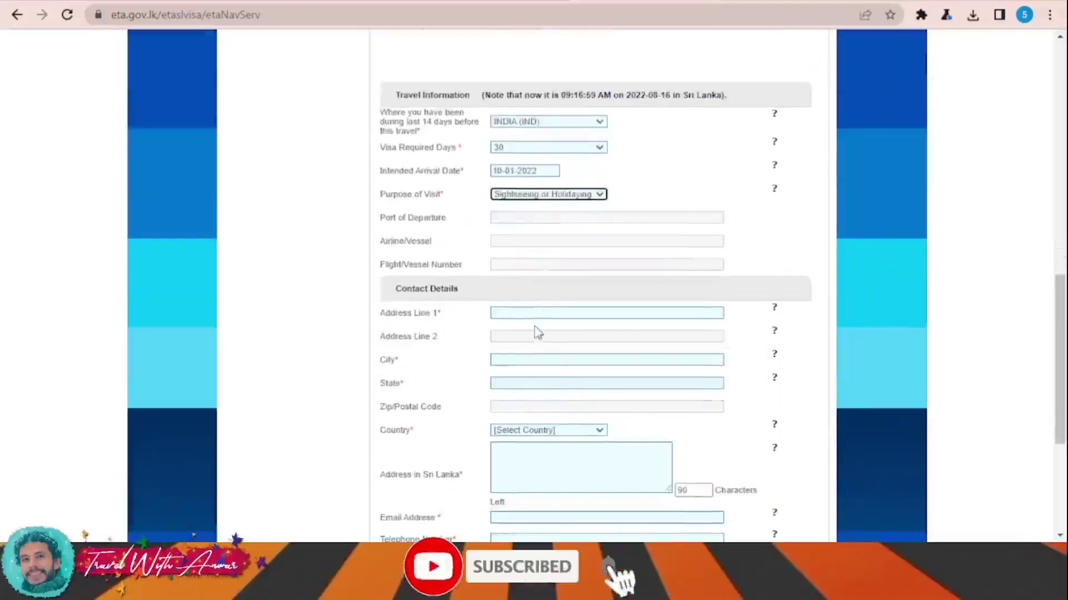
pyautogui.click(539, 311)
pyautogui.click(529, 359)
pyautogui.click(526, 383)
pyautogui.write('AA')
pyautogui.scroll(-3, 534, 367)
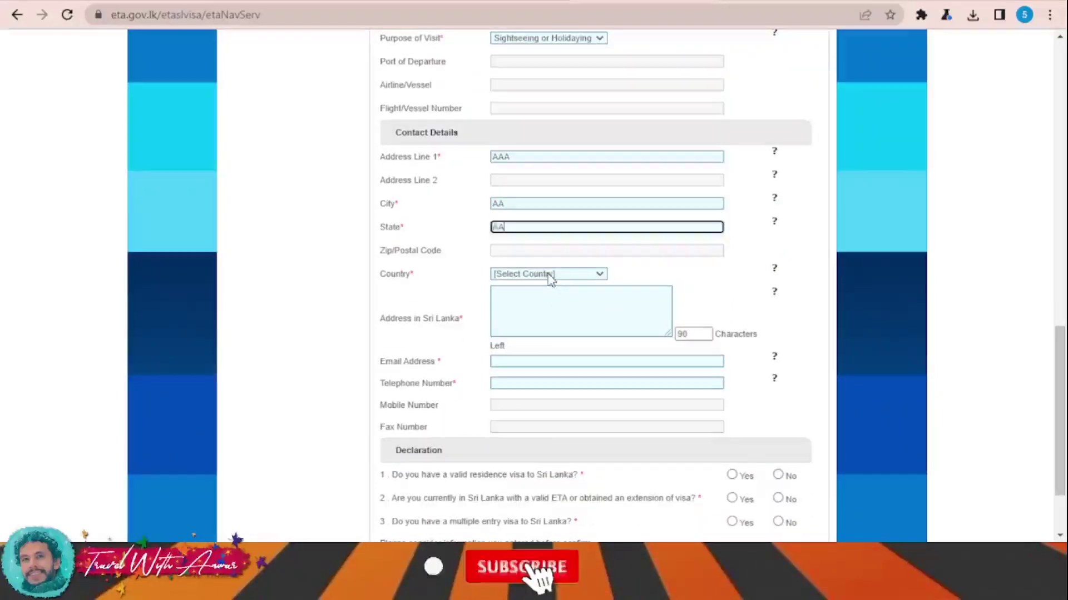
pyautogui.click(549, 295)
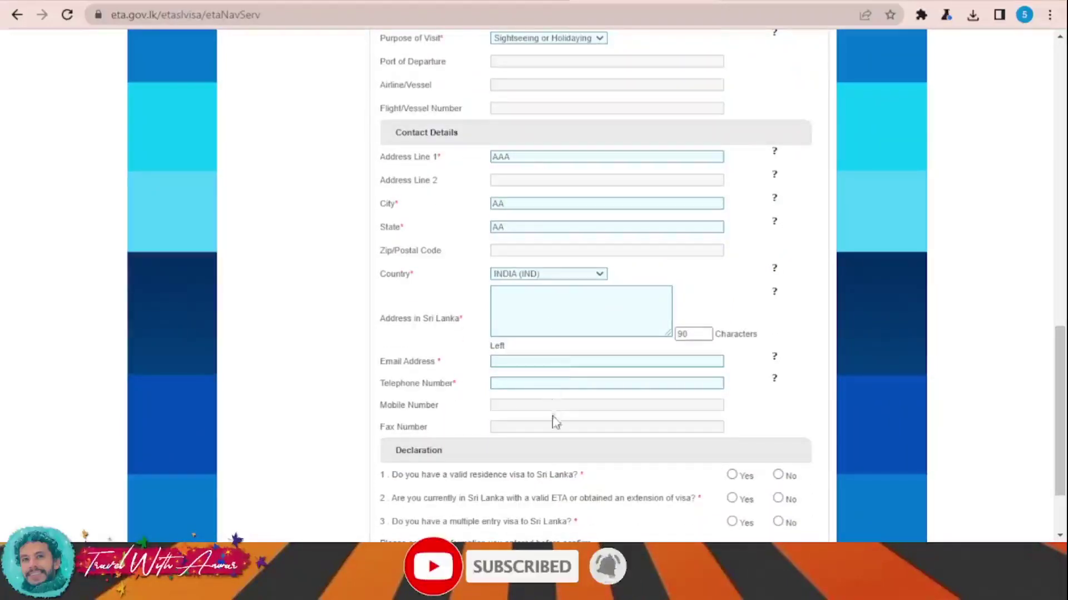
pyautogui.press('Tab')
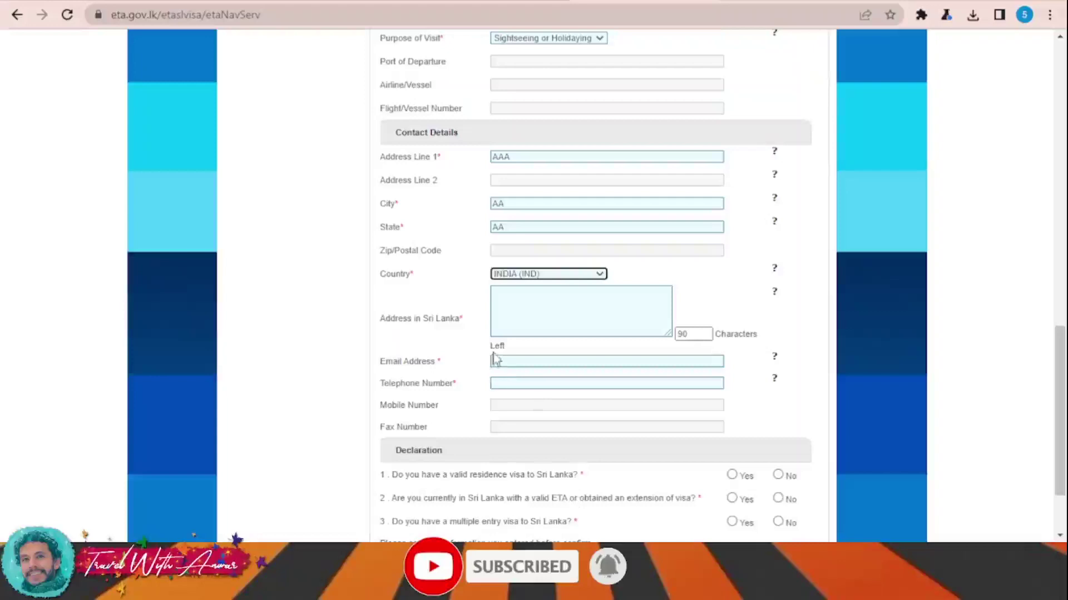
# Step: Fill in the applicant's email address and telephone number in the contact details
pyautogui.click(534, 362)
pyautogui.write('m')
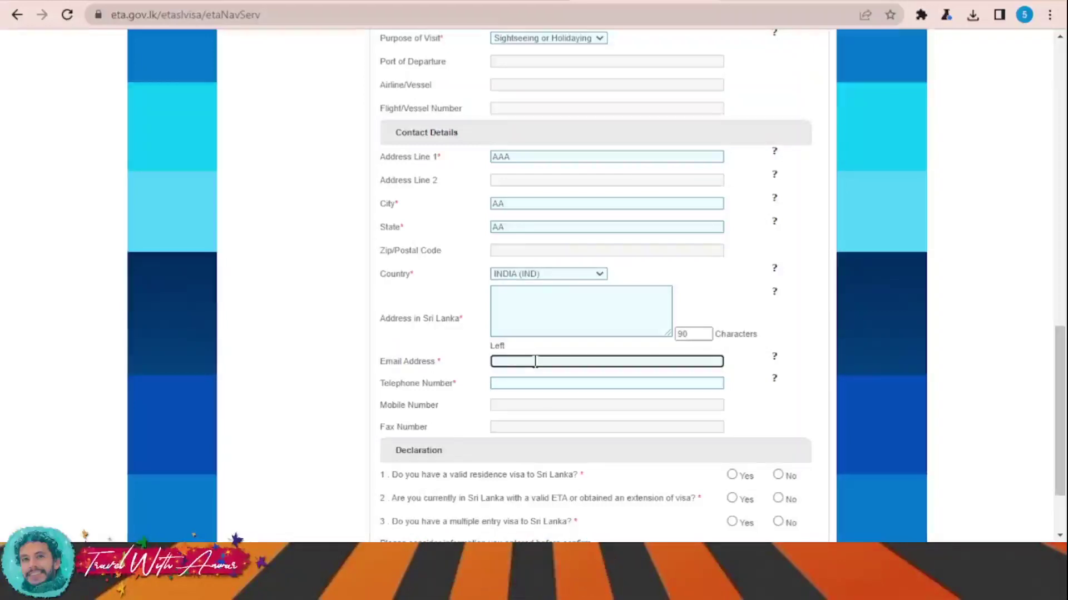
pyautogui.write('inuted')
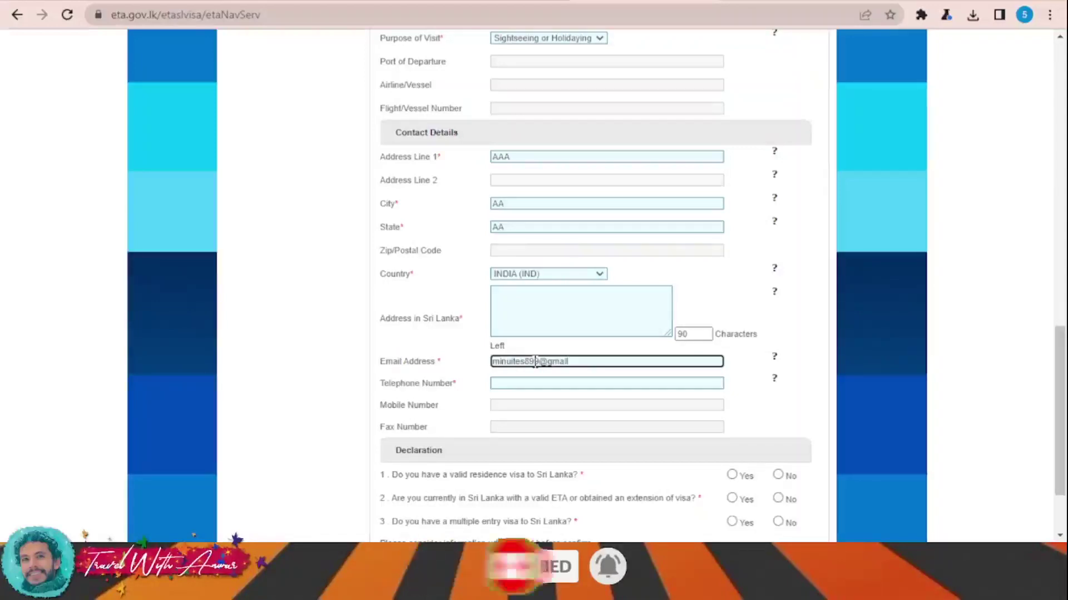
pyautogui.write('.com')
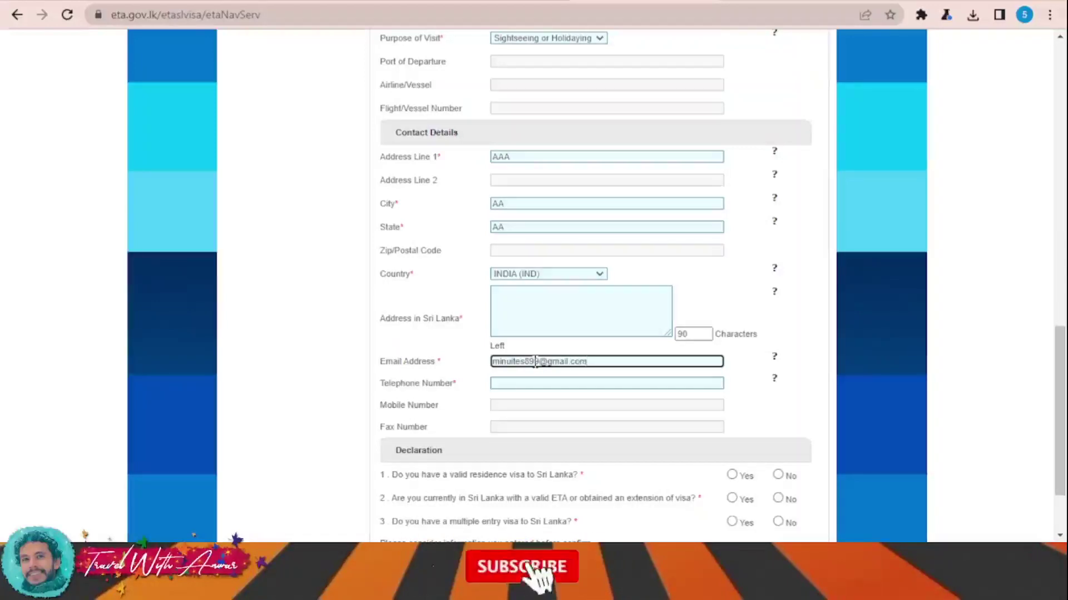
pyautogui.click(540, 382)
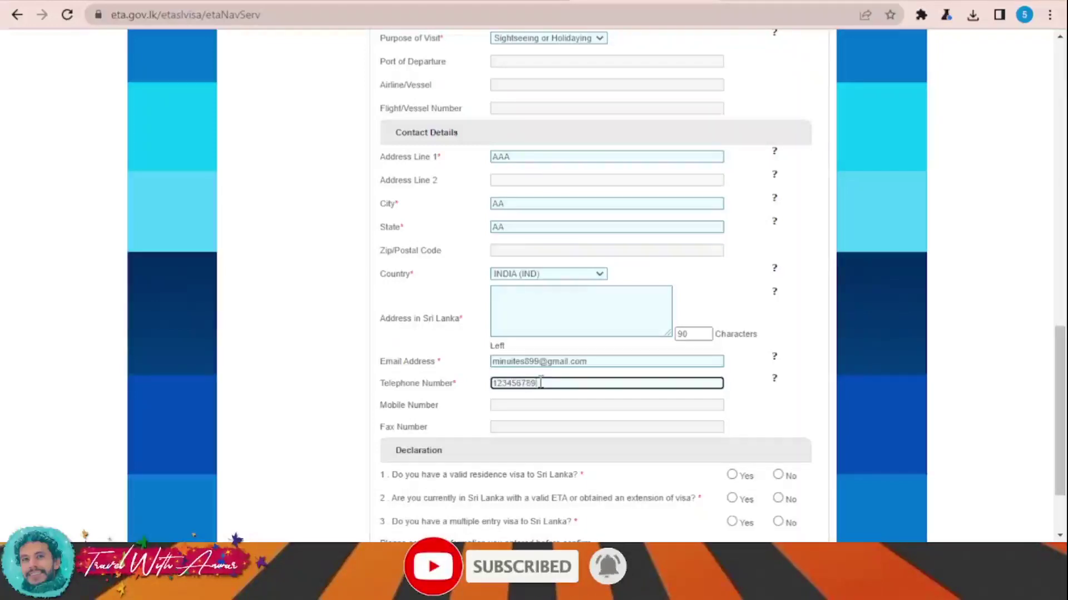
# Step: Answer No to all three declaration questions, confirm that the information is correct, and try to proceed to the review
pyautogui.scroll(-2, 547, 387)
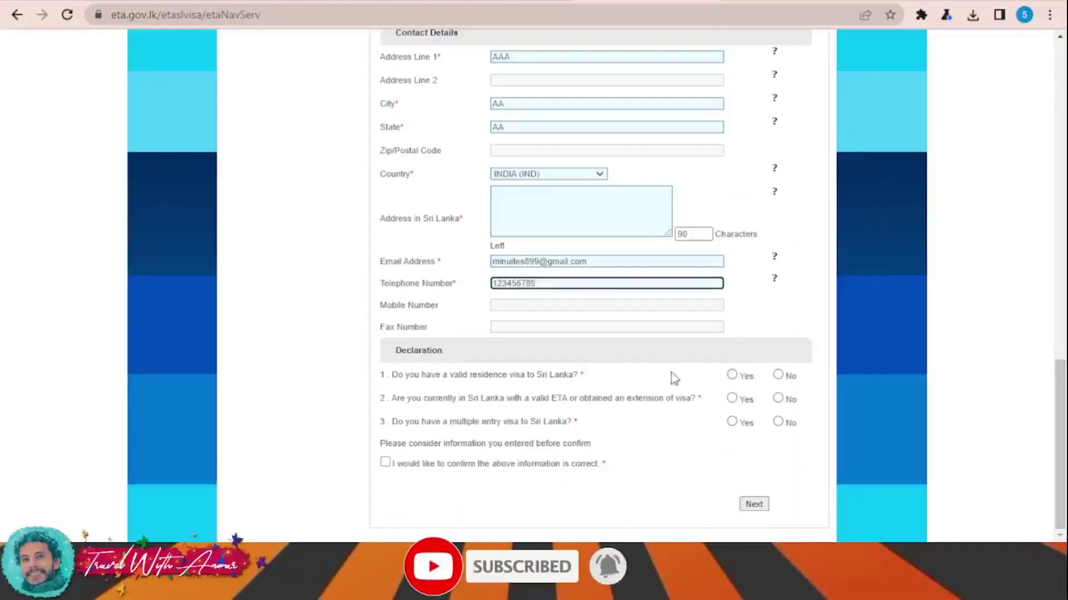
pyautogui.click(778, 375)
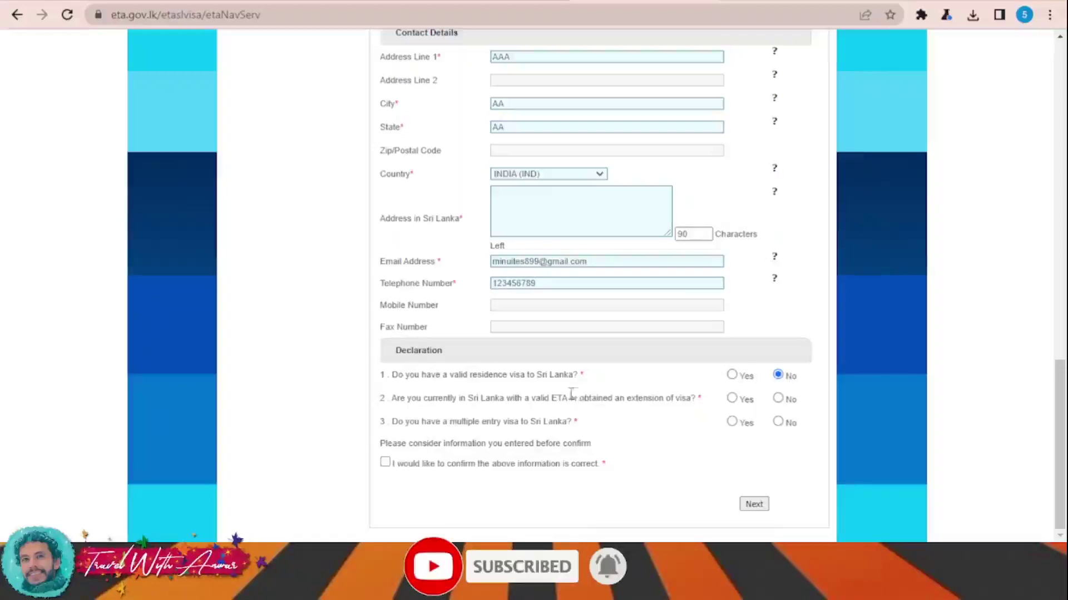
pyautogui.click(778, 398)
pyautogui.click(752, 504)
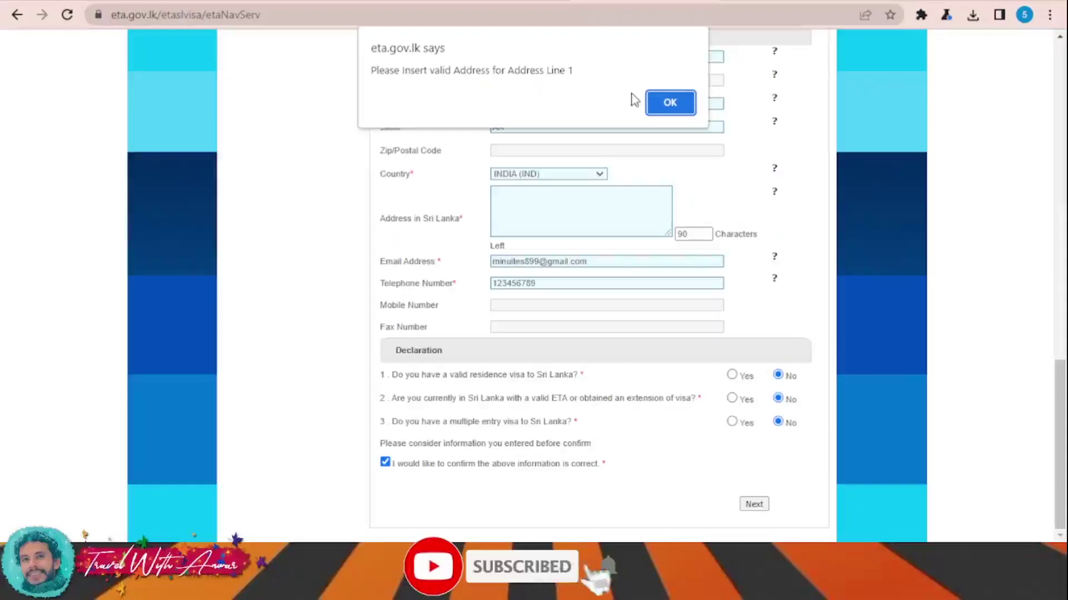
pyautogui.click(670, 101)
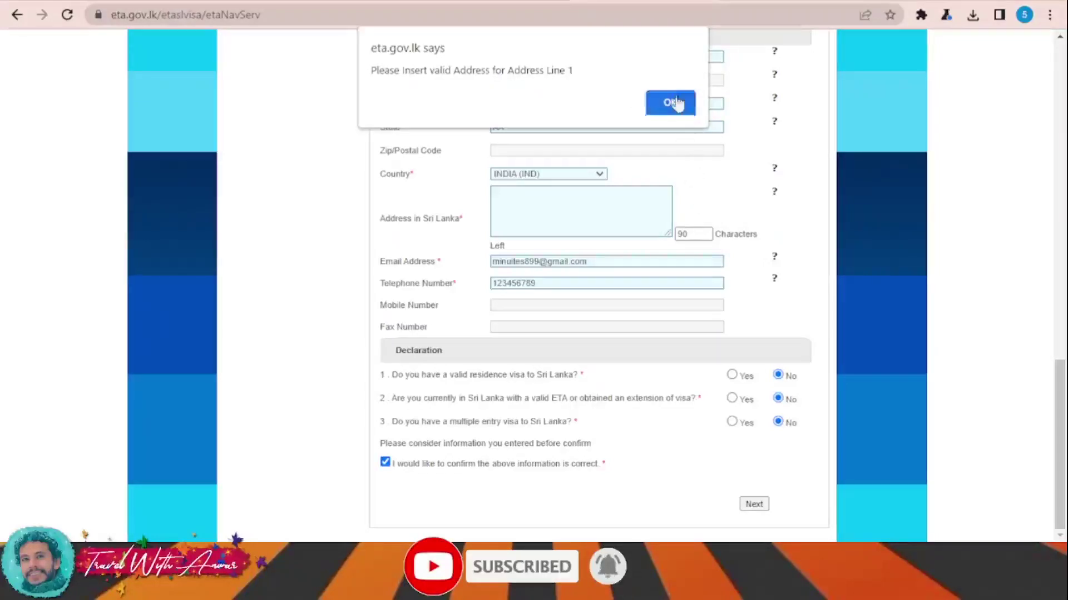
pyautogui.click(670, 99)
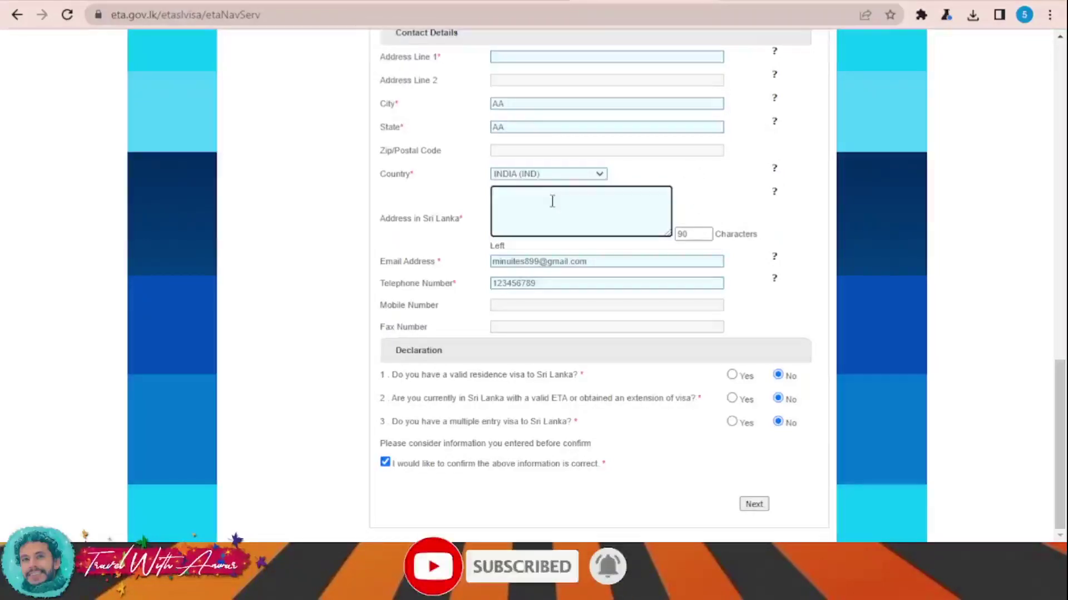
# Step: Fill in the address in Sri Lanka and re-enter address line 1 to submit the form for review
pyautogui.write('Aaaaaaa')
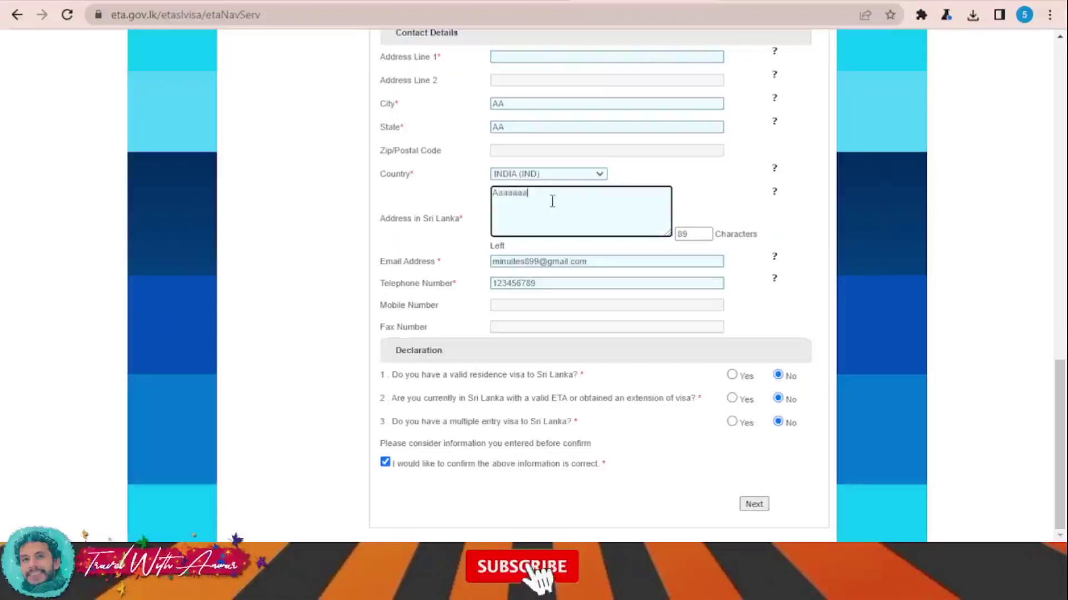
pyautogui.write('aaaaaaaaaaaaaaaaaaaaaaaaaaaaaaaaaaaaaaaaaaaaaa')
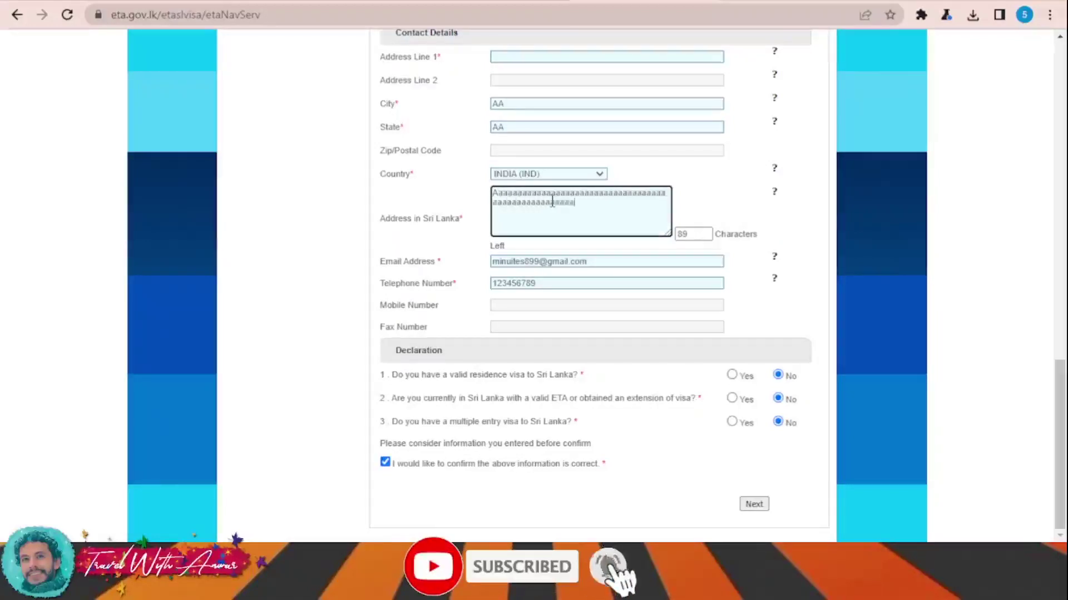
pyautogui.click(756, 504)
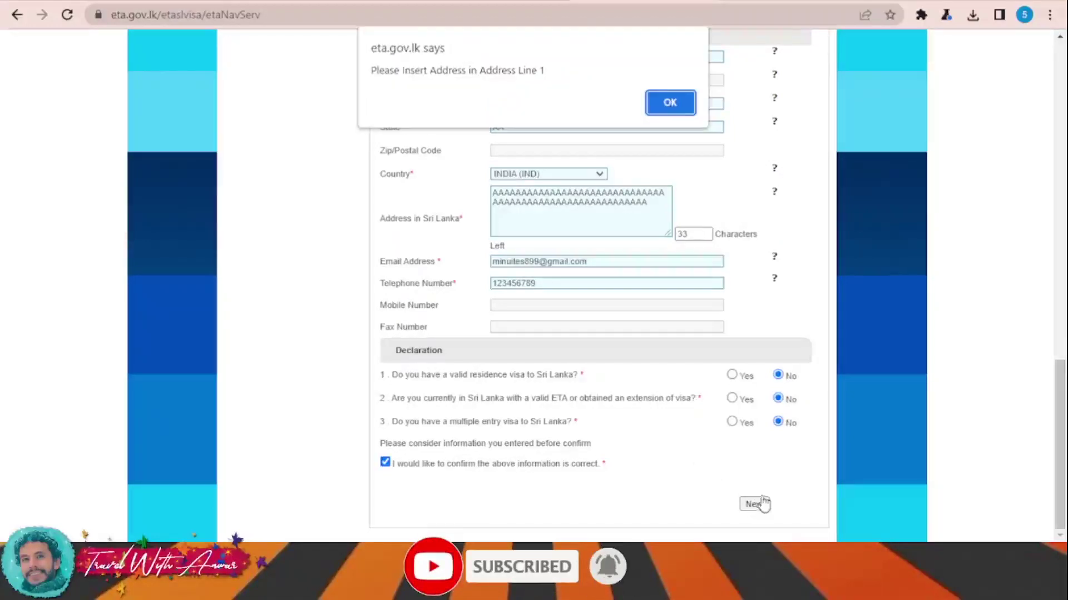
pyautogui.click(670, 102)
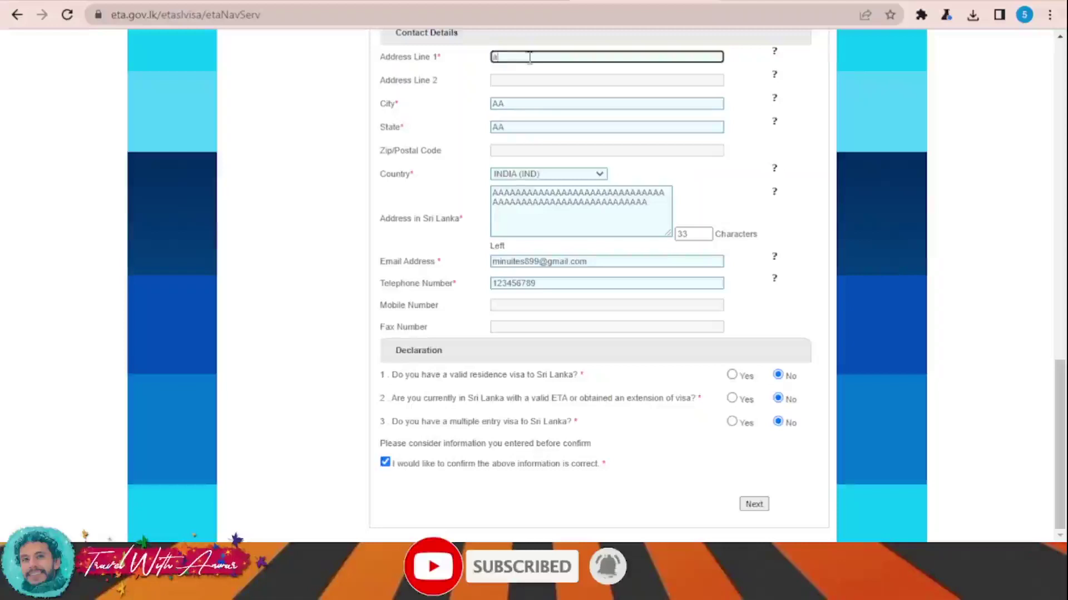
pyautogui.click(755, 505)
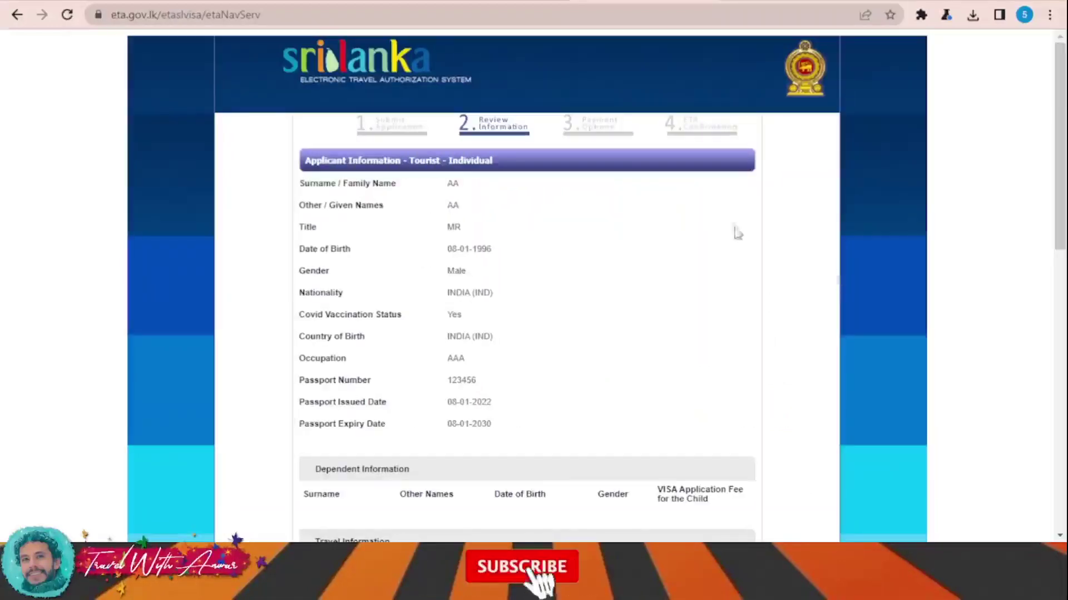
# Step: Review and confirm the application details, and choose MasterCard/Visa through Sampath Bank as the payment method
pyautogui.scroll(-8, 617, 203)
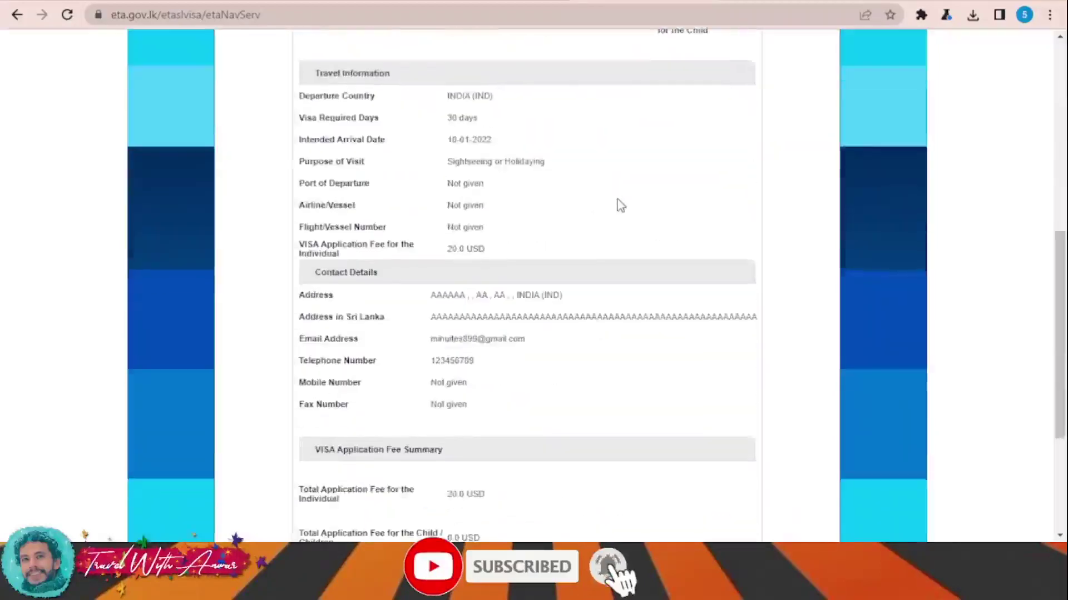
pyautogui.scroll(-3, 621, 203)
pyautogui.scroll(11, 701, 358)
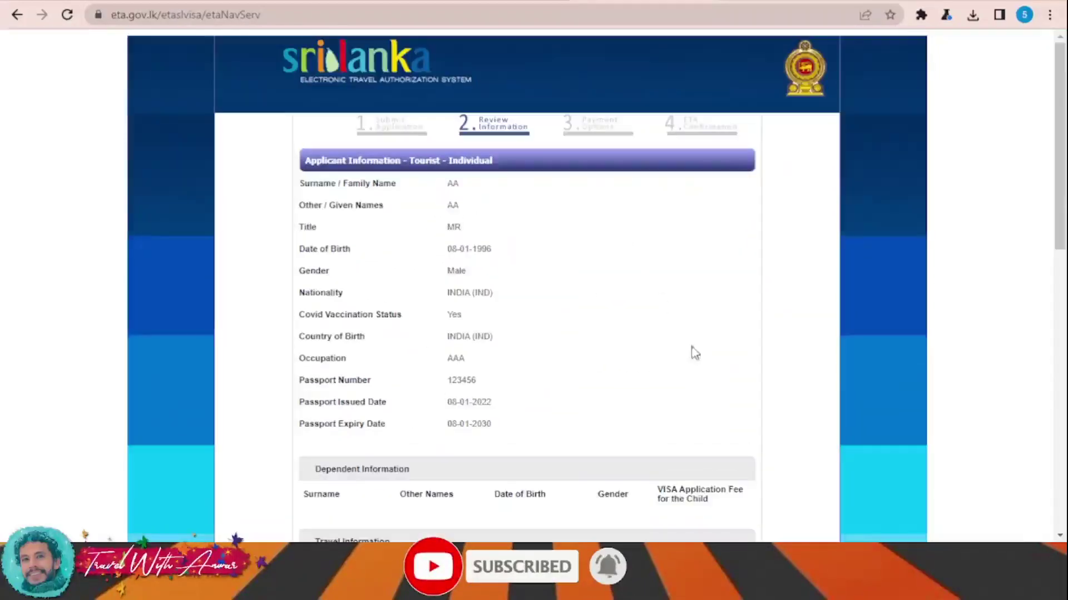
pyautogui.scroll(-10, 563, 160)
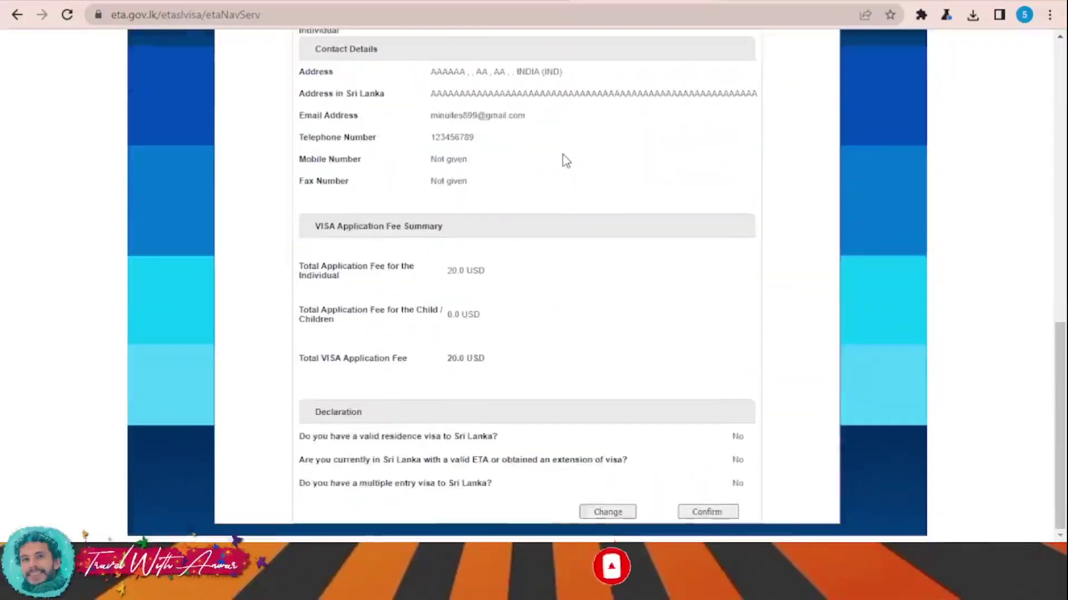
pyautogui.scroll(10, 655, 228)
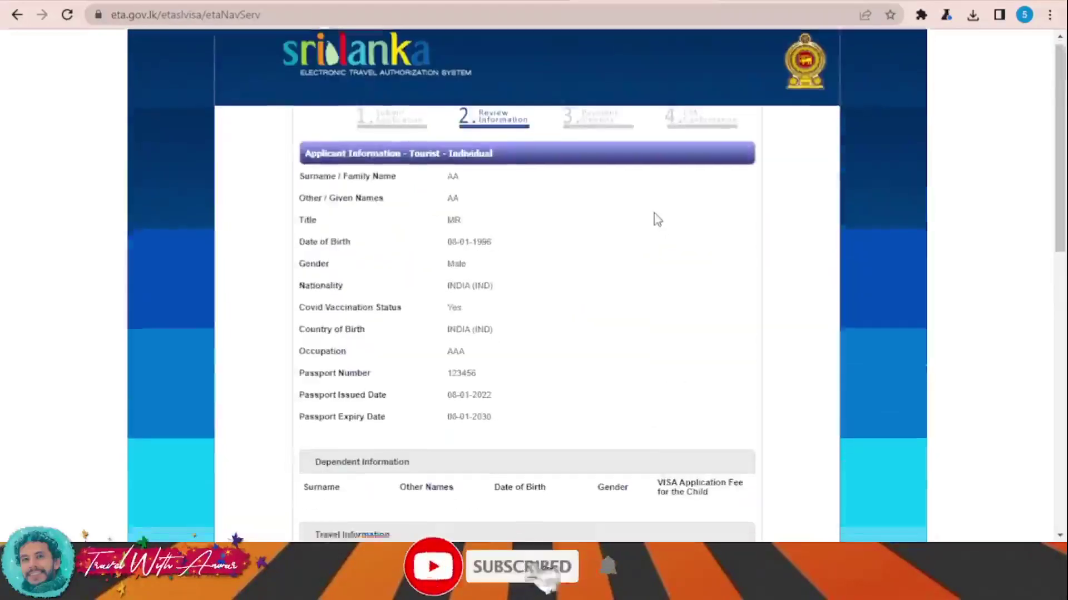
pyautogui.scroll(-10, 655, 217)
pyautogui.click(705, 513)
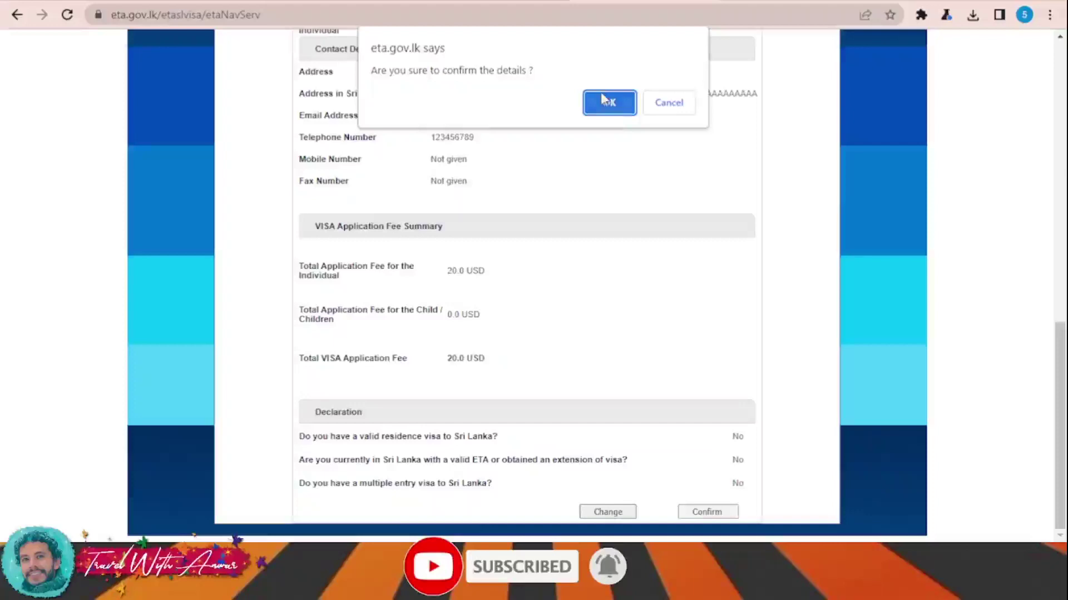
pyautogui.click(606, 102)
pyautogui.click(609, 182)
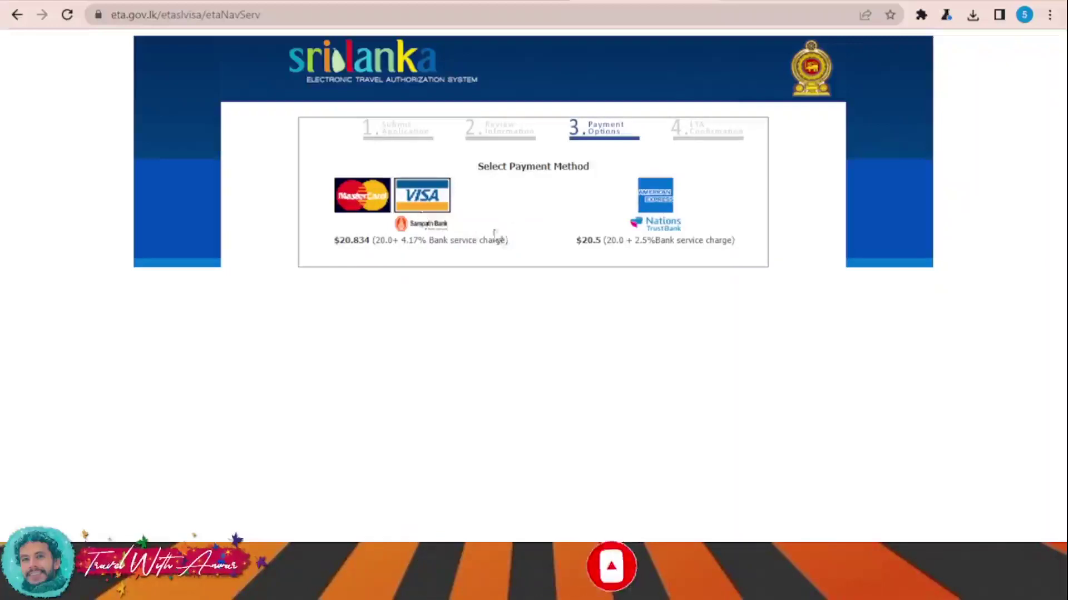
pyautogui.click(413, 210)
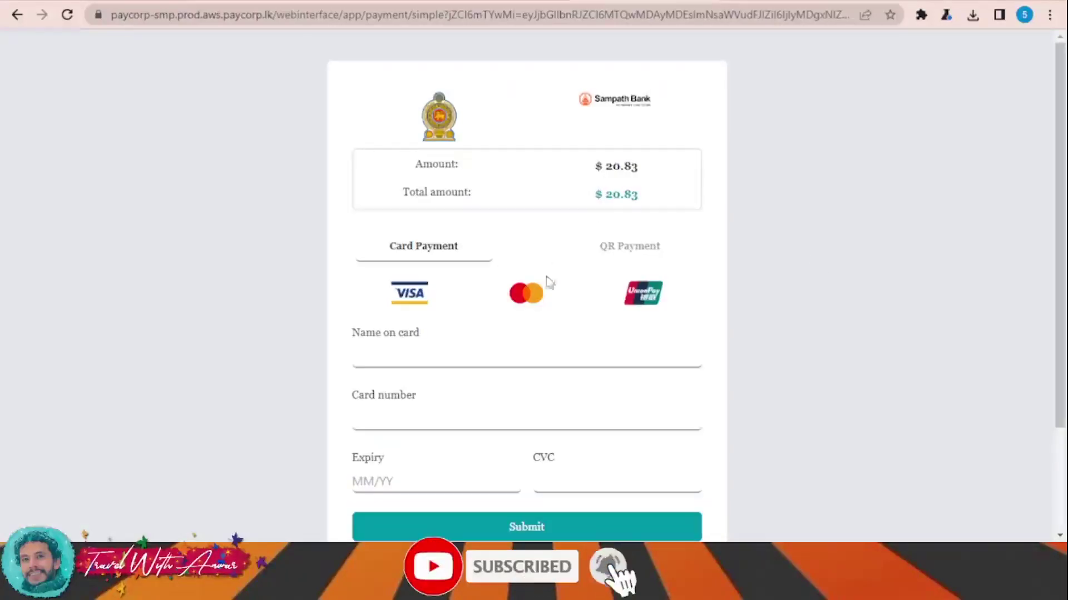
# Step: Examine the card payment form, including the name on card, card number, expiry and CVC fields
pyautogui.scroll(-2, 745, 288)
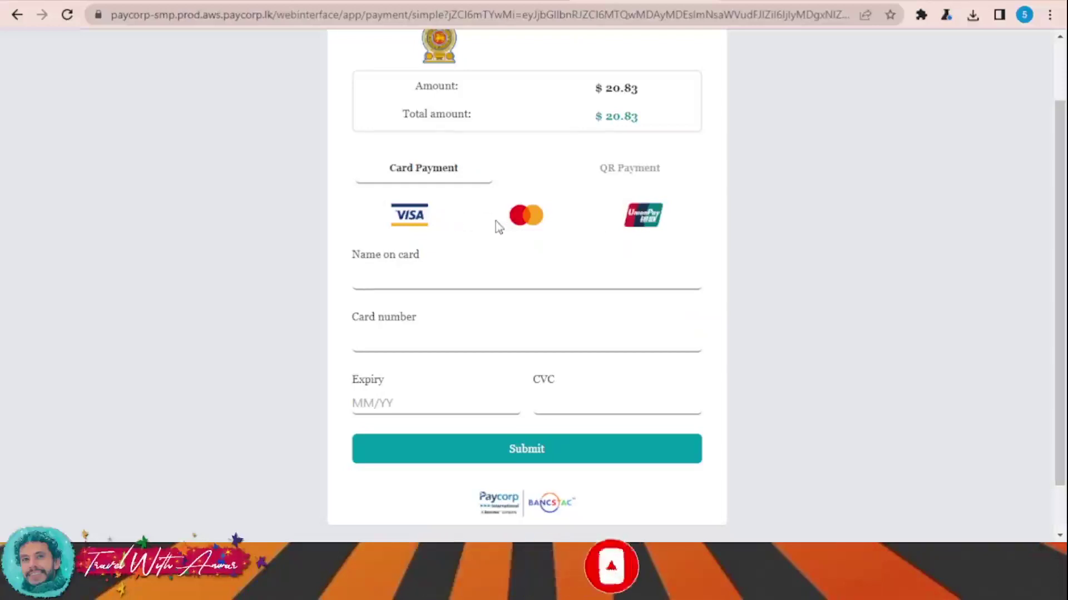
pyautogui.click(390, 280)
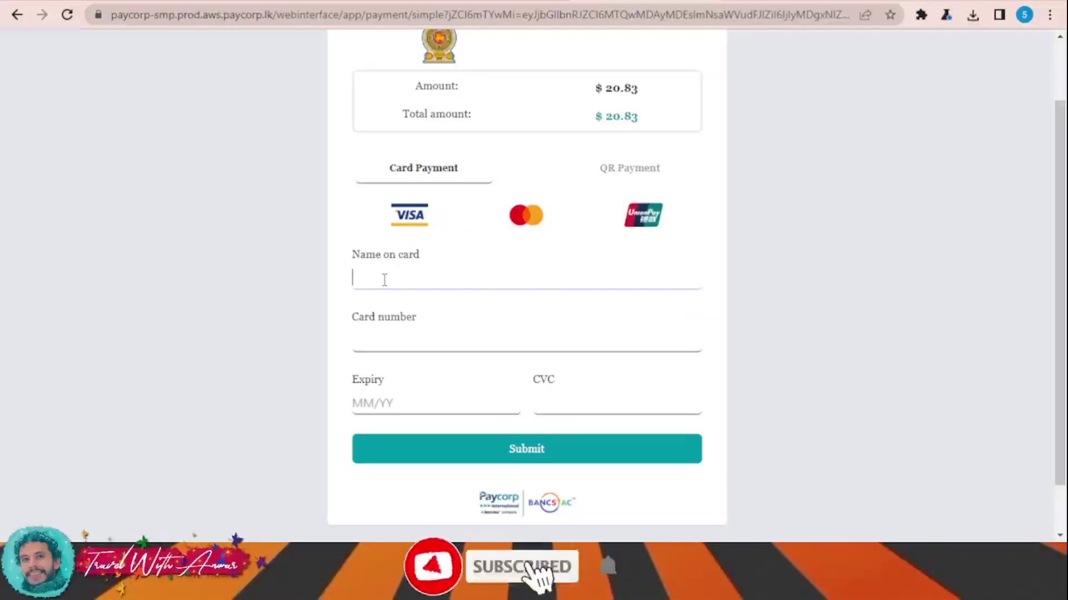
pyautogui.click(397, 340)
pyautogui.click(402, 403)
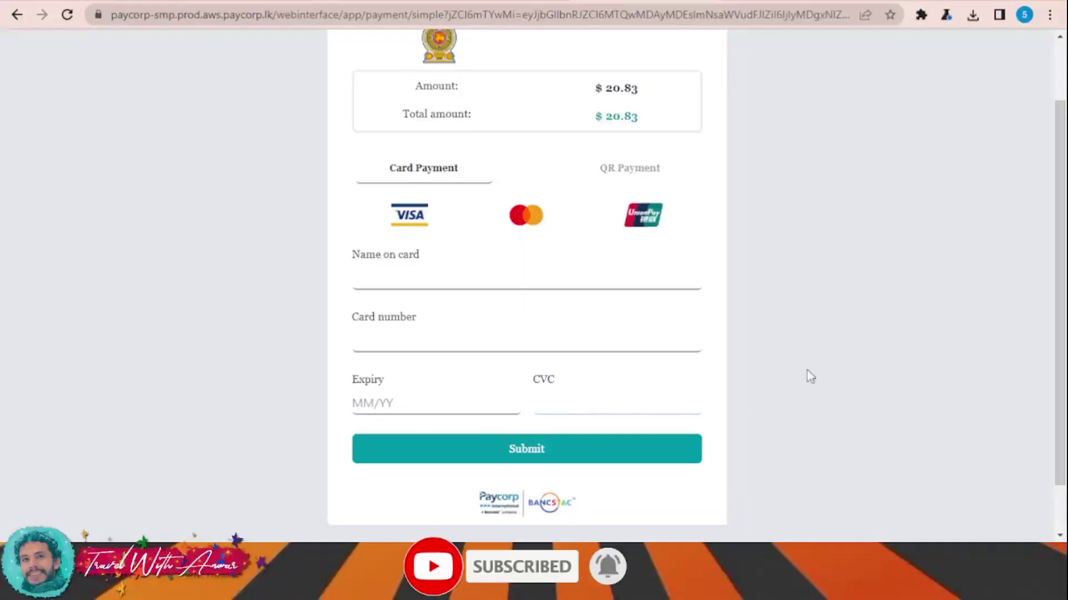
pyautogui.scroll(-1, 767, 381)
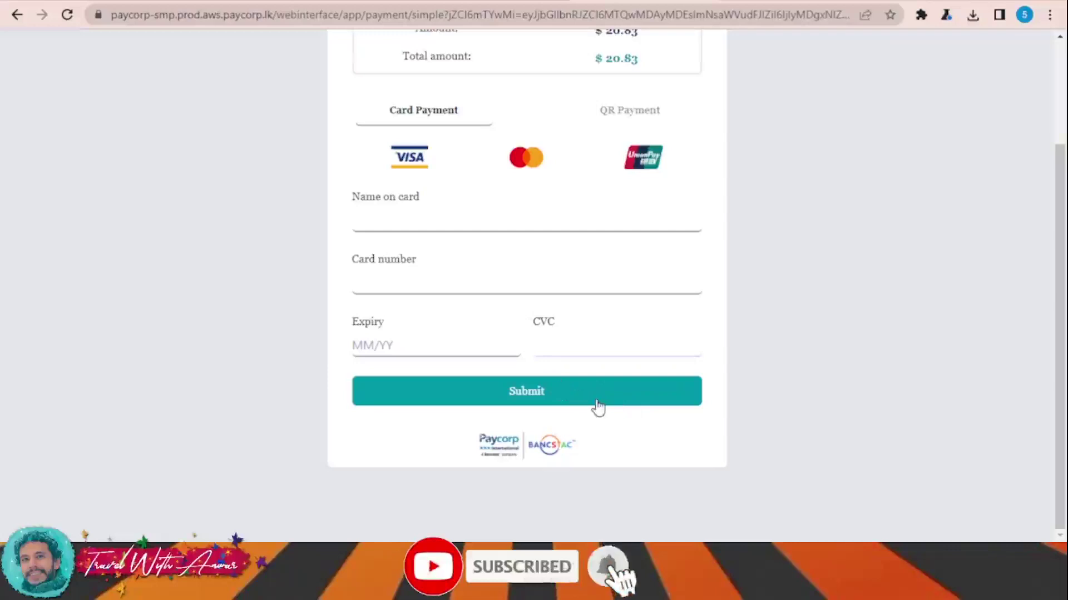
pyautogui.scroll(3, 683, 427)
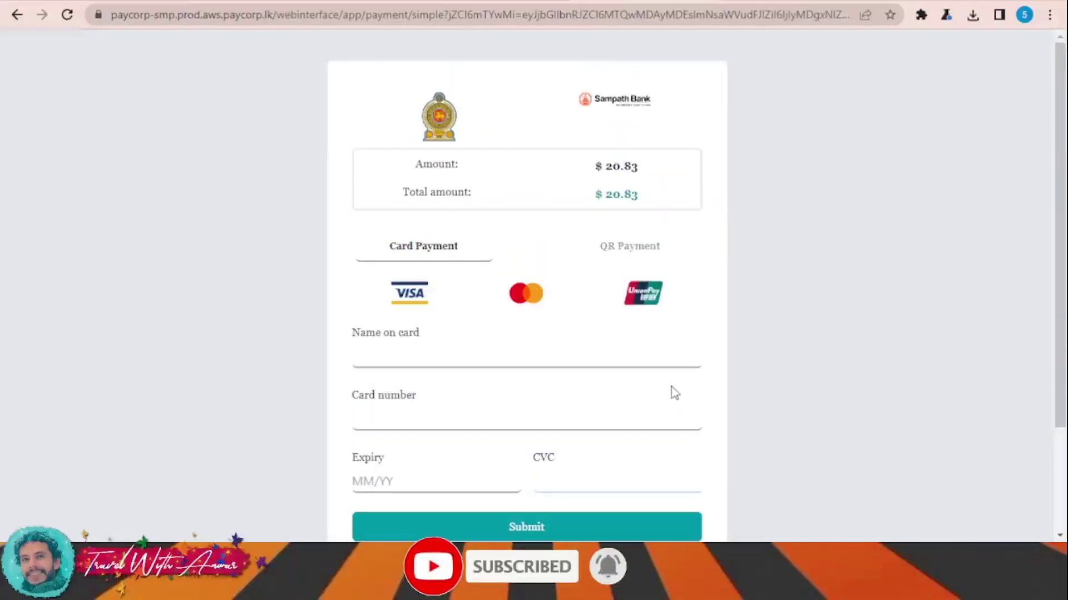